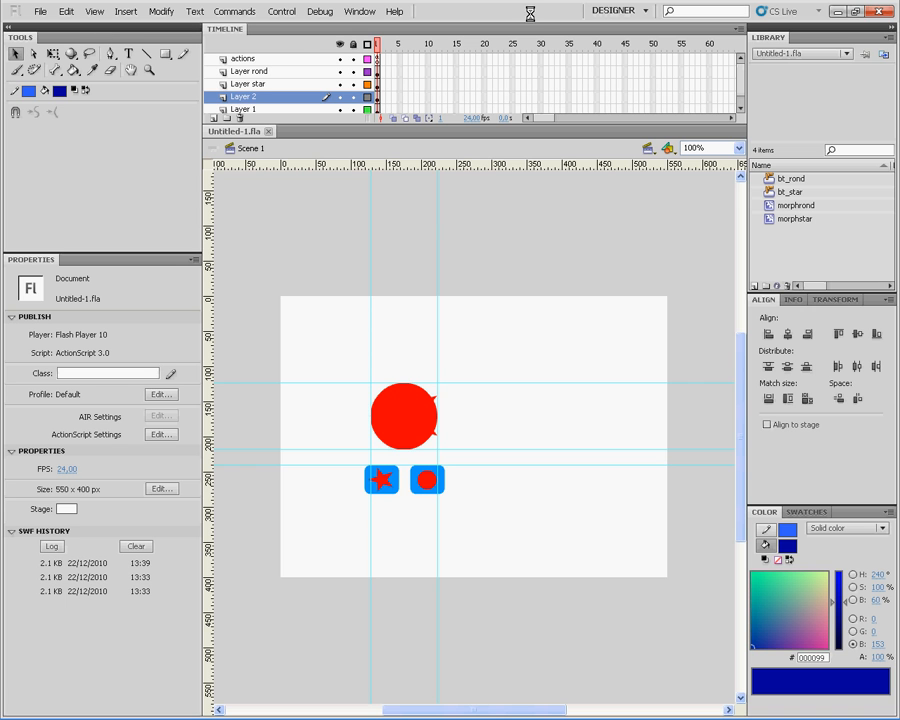
Step: Switch to the Classic workspace to view its layout and return to the Designer workspace
left_click(598, 11)
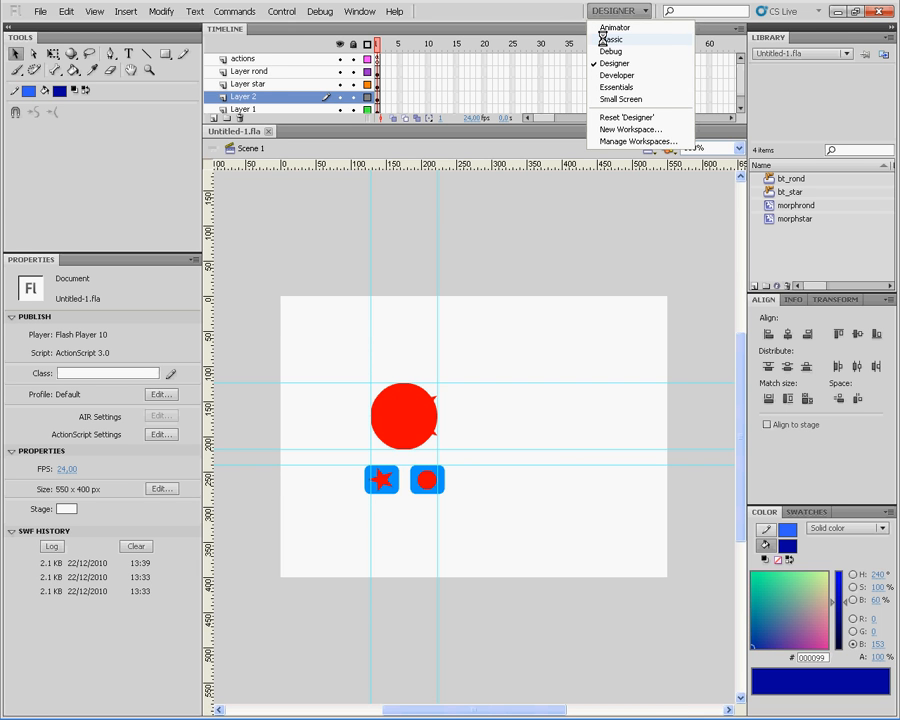
left_click(603, 38)
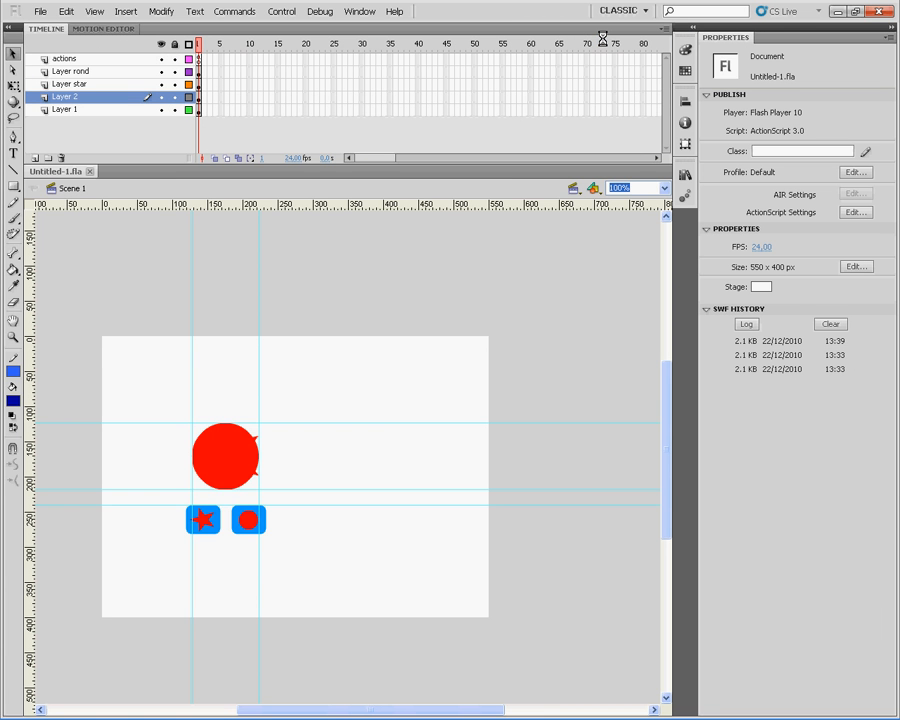
left_click(609, 11)
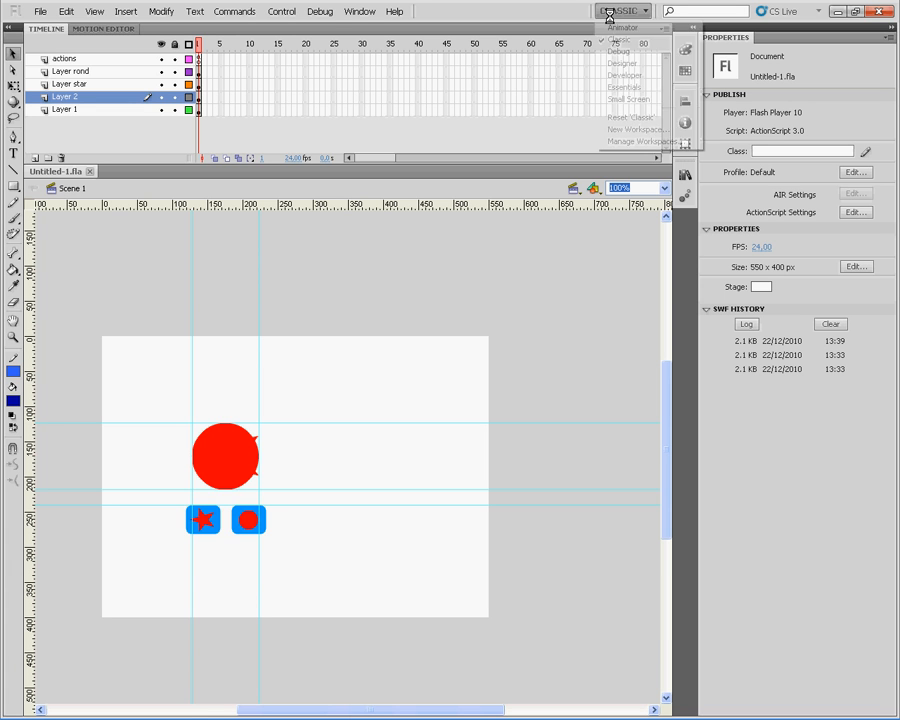
left_click(612, 63)
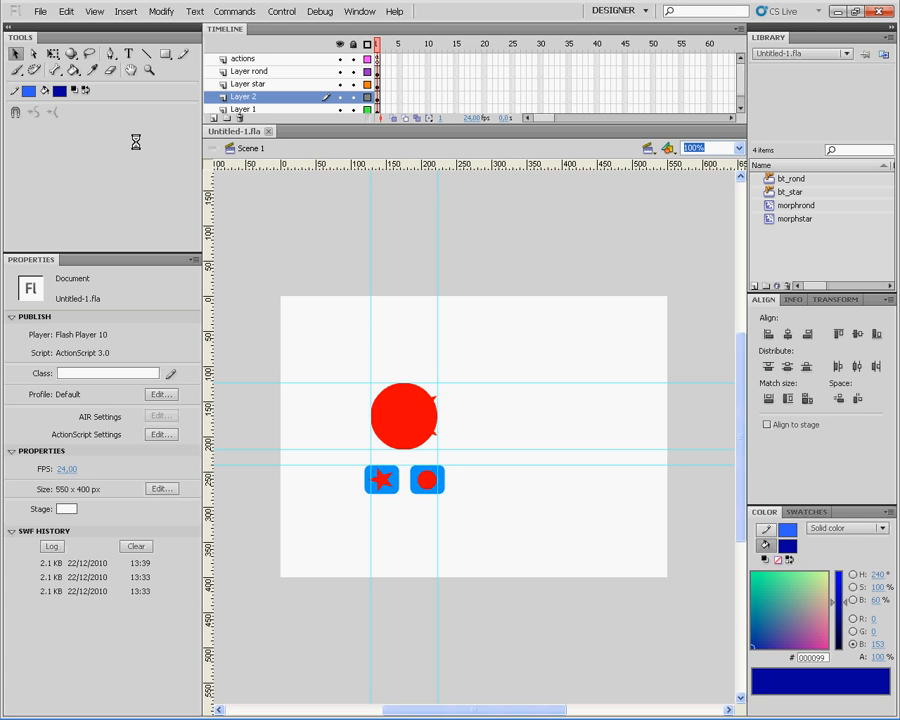
Step: Look through the options of the Pencil, Paint Bucket and Brush tools and return to the Selection tool
left_click(180, 57)
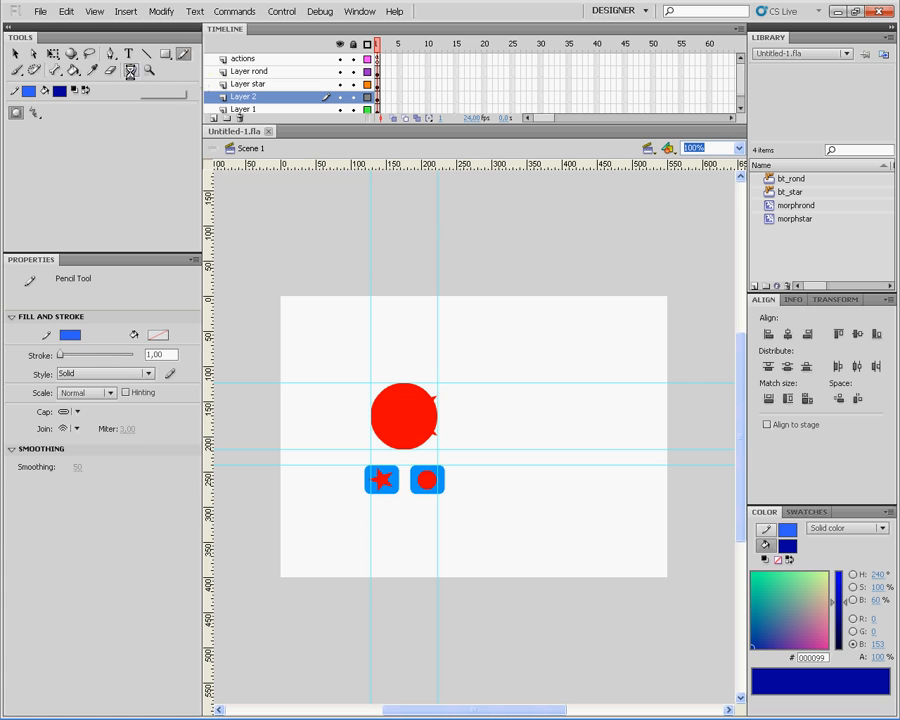
left_click(74, 70)
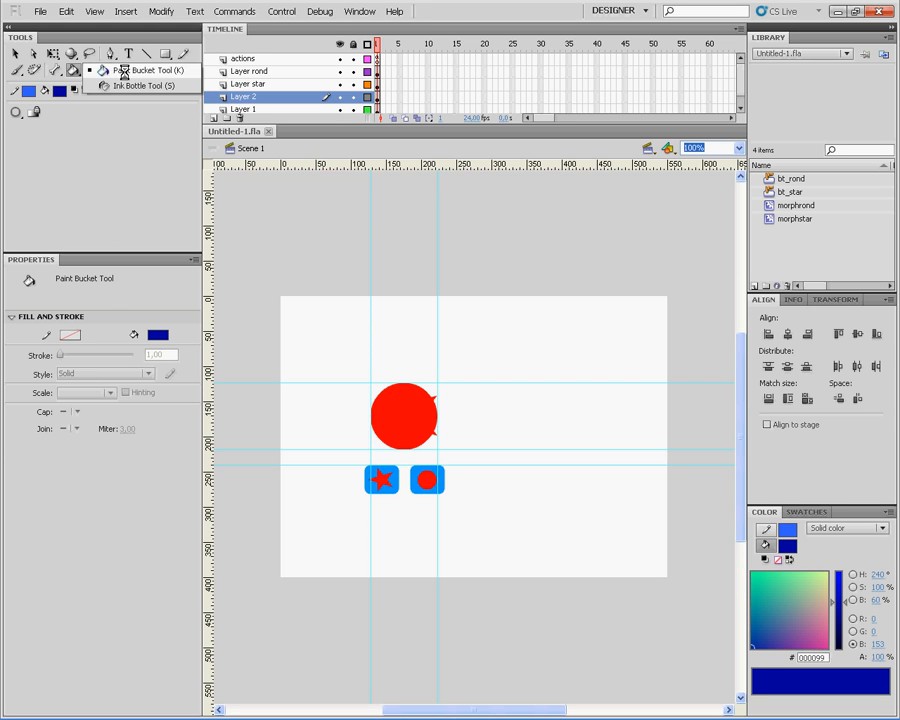
left_click(16, 70)
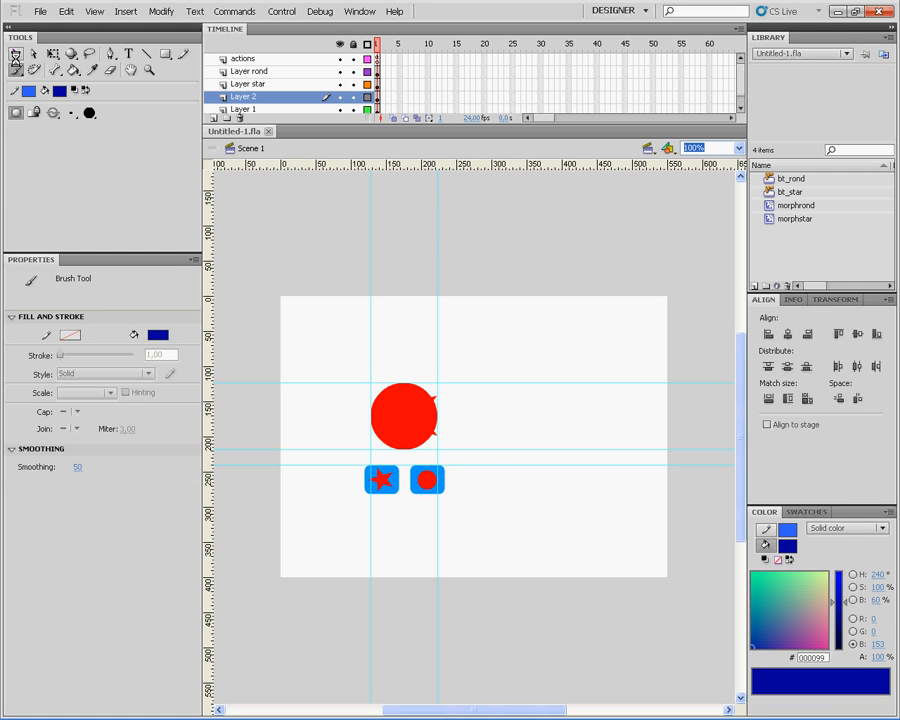
left_click(15, 55)
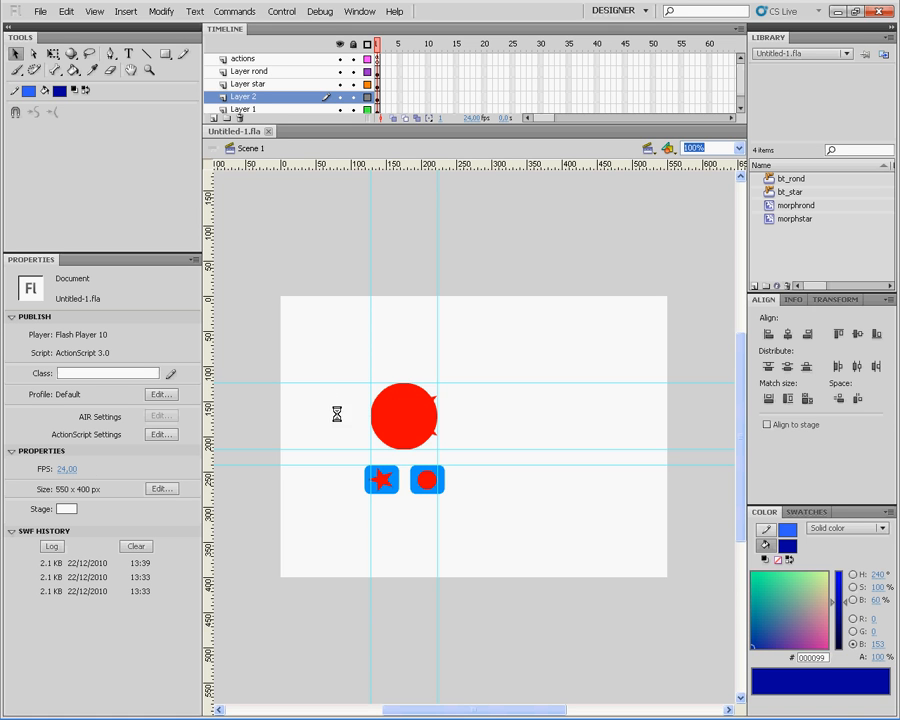
Step: Select the star button on the stage, inspect it at 200% and 400% magnification, and return to 100%
left_click(376, 474)
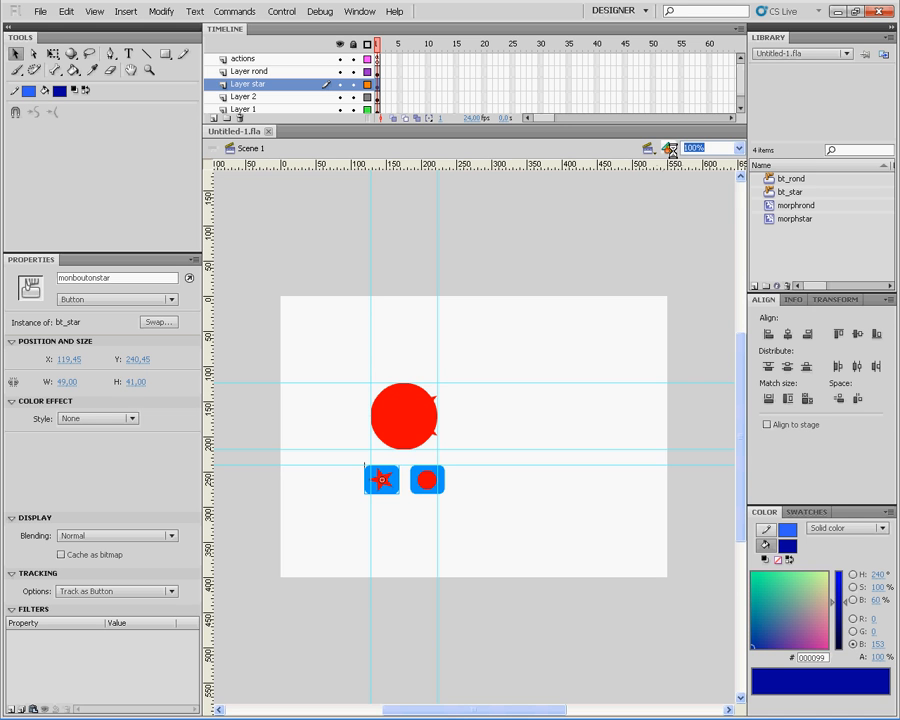
left_click(738, 148)
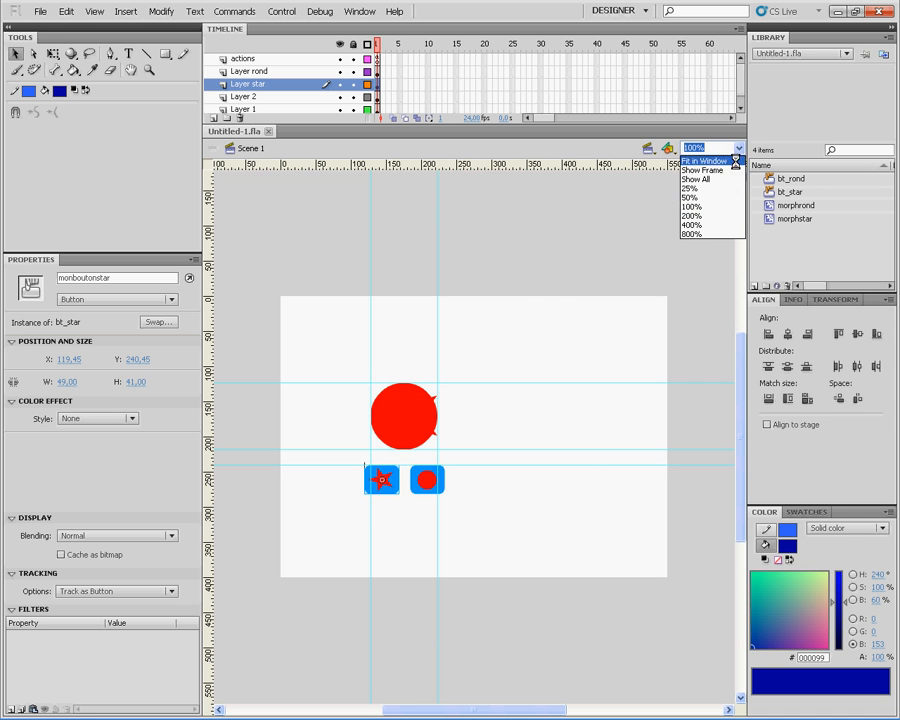
left_click(716, 216)
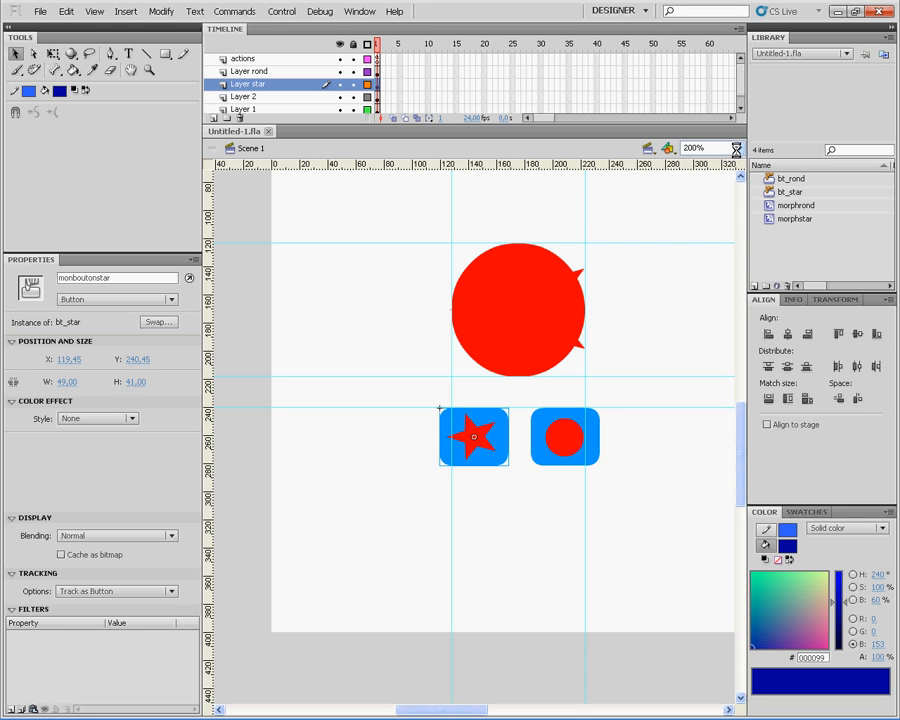
left_click(737, 148)
left_click(728, 225)
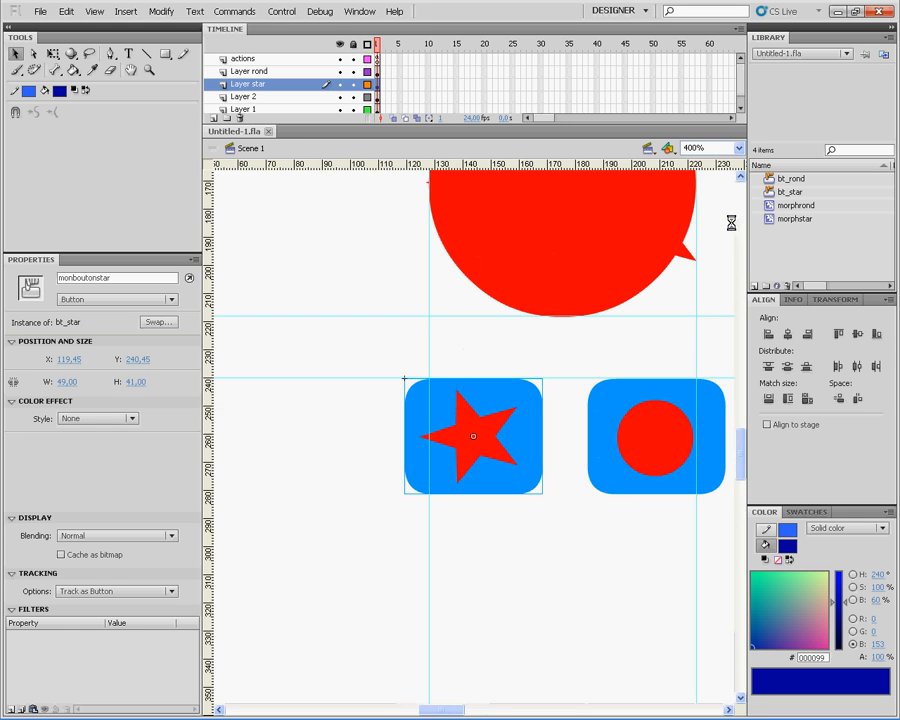
left_click(737, 148)
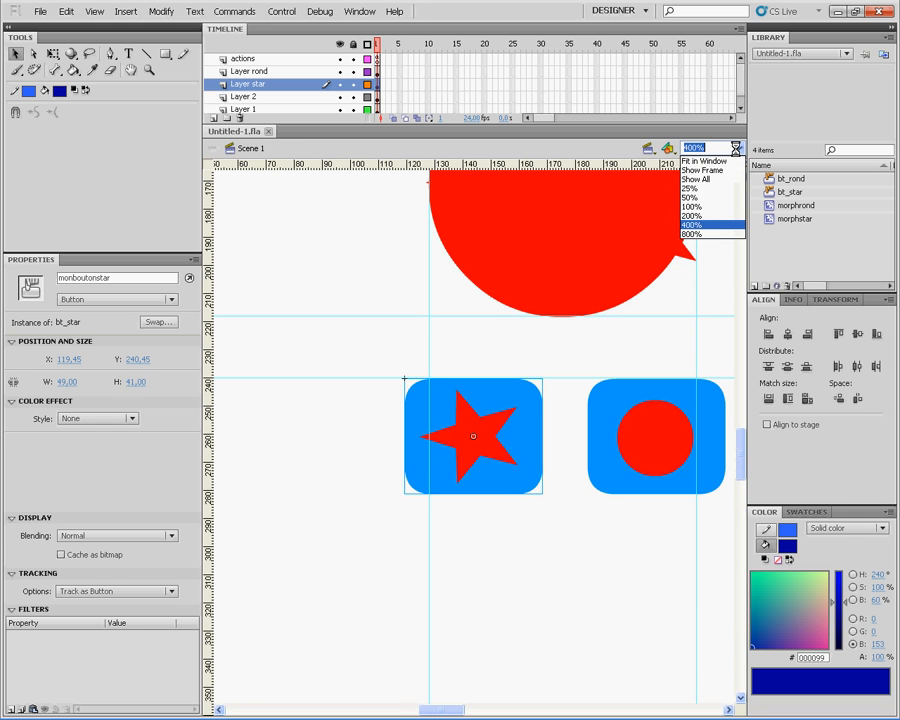
left_click(726, 206)
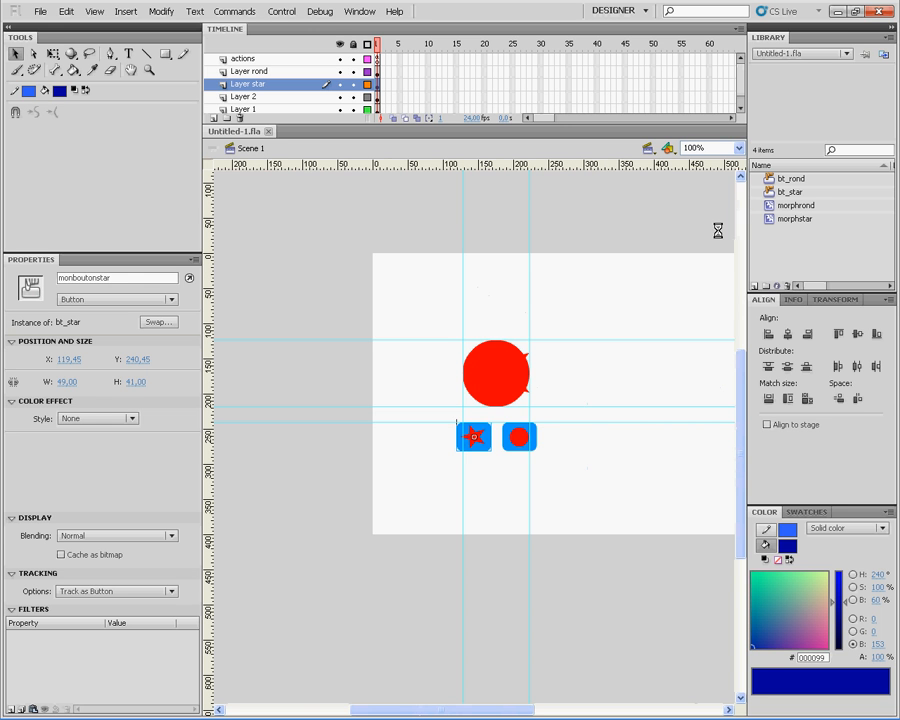
left_click_drag(374, 711, 414, 711)
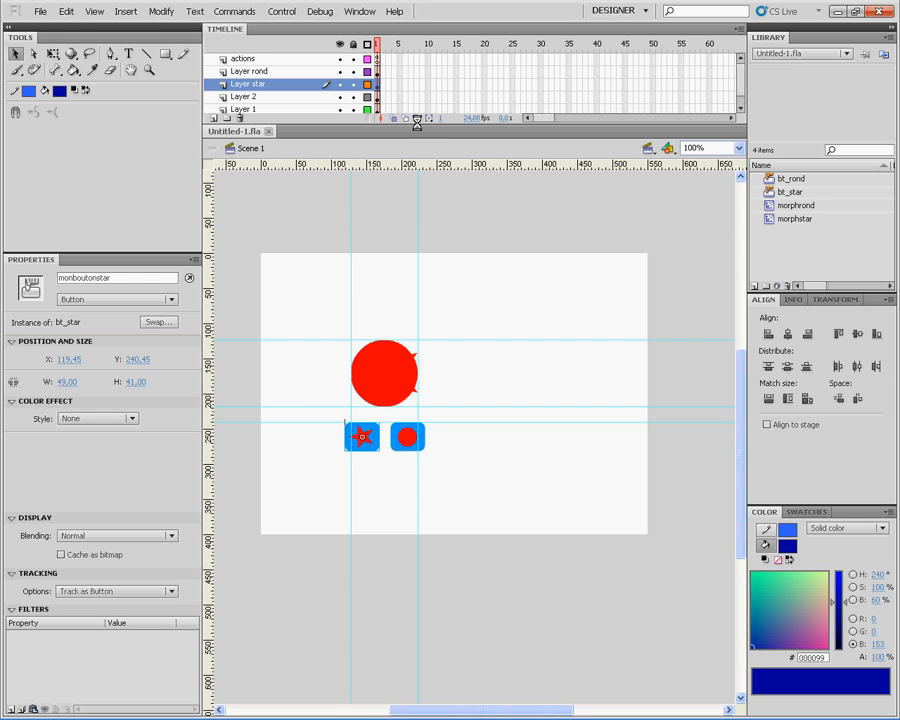
Step: Enlarge the timeline area to fit all the layers and select each layer in turn from actions to Layer 1
left_click_drag(417, 121, 409, 216)
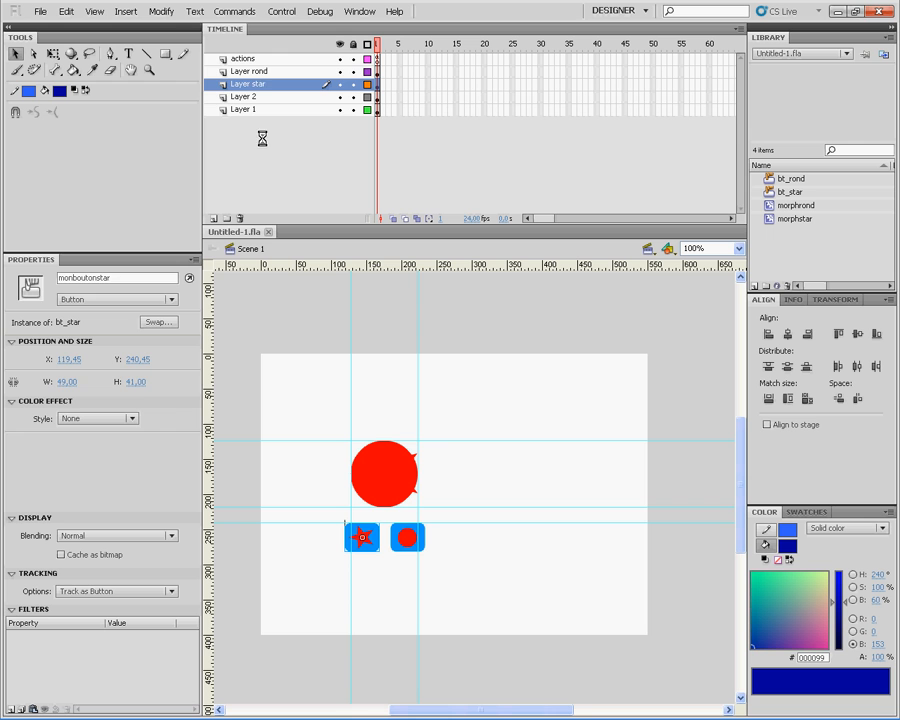
left_click(259, 58)
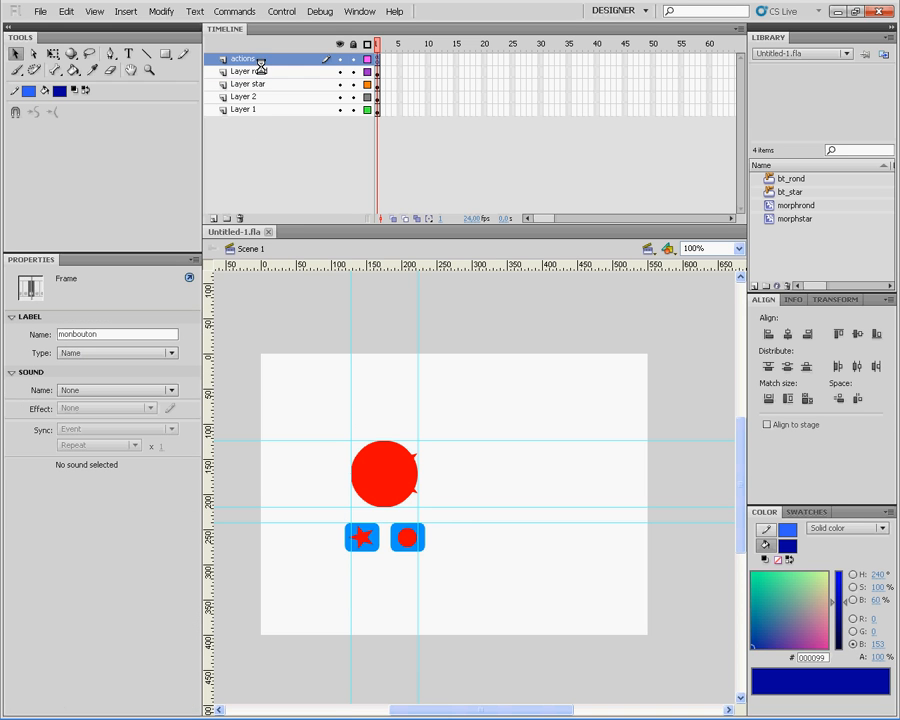
left_click(259, 71)
left_click(263, 84)
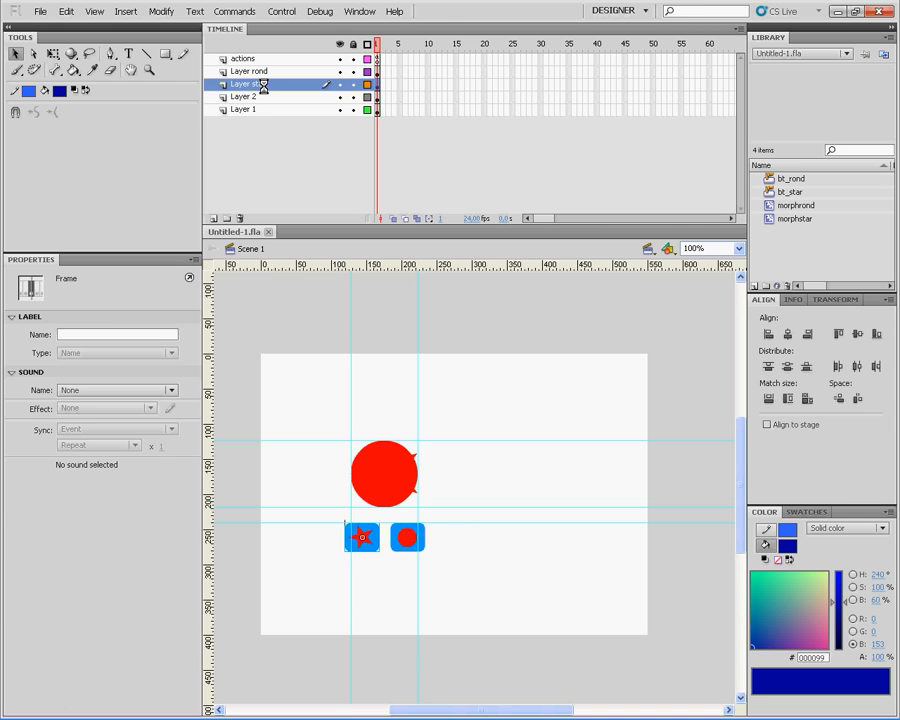
left_click(263, 96)
left_click(264, 109)
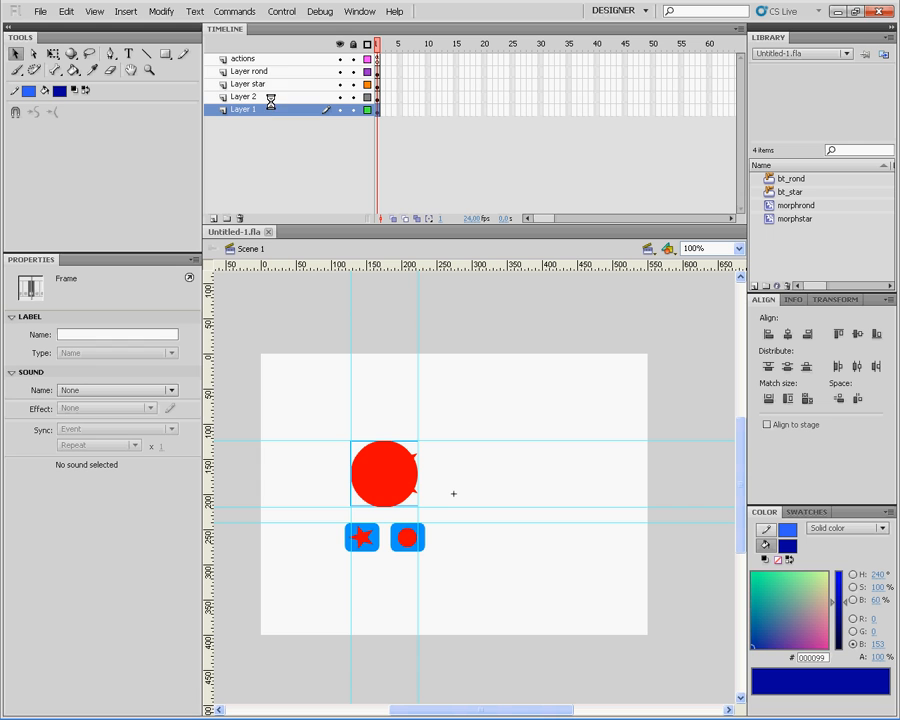
Step: Examine the first frames of the layers from actions to Layer 2, along with empty frames further along the timeline
left_click(377, 58)
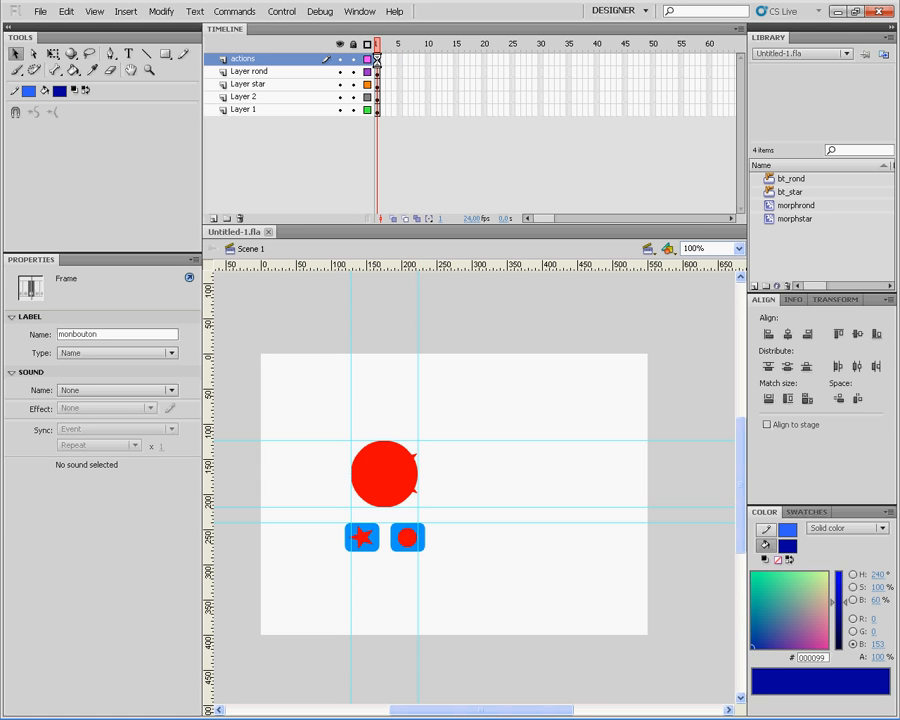
left_click(377, 71)
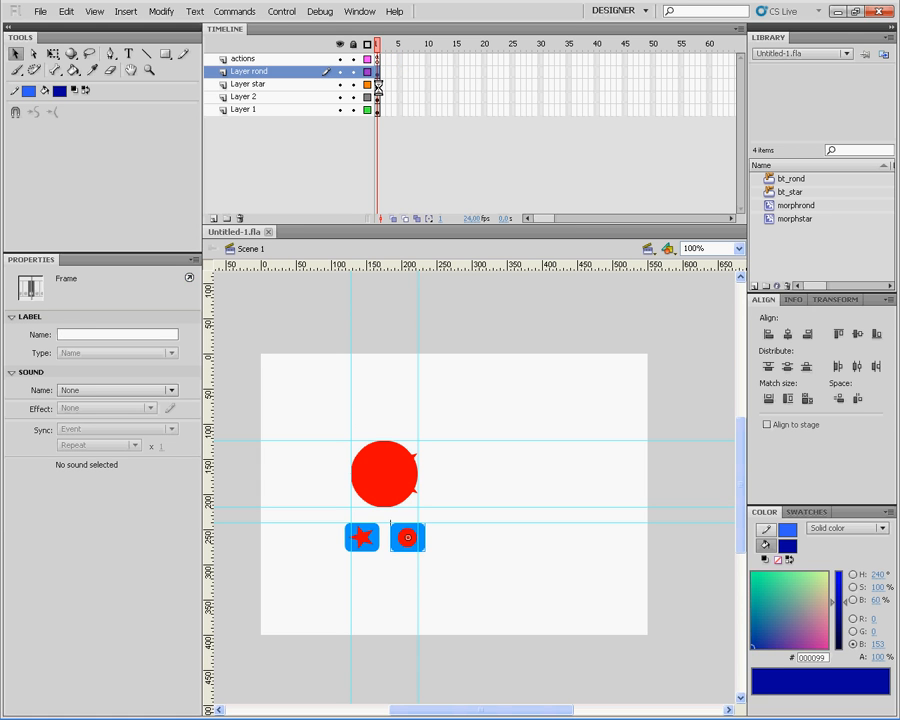
left_click(377, 85)
left_click(377, 97)
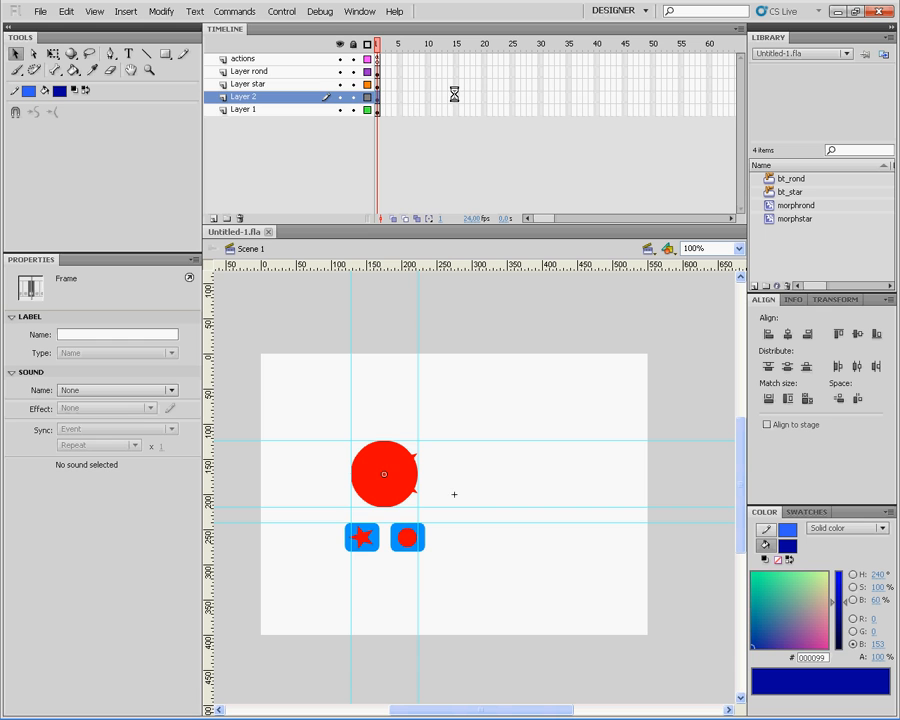
left_click(455, 84)
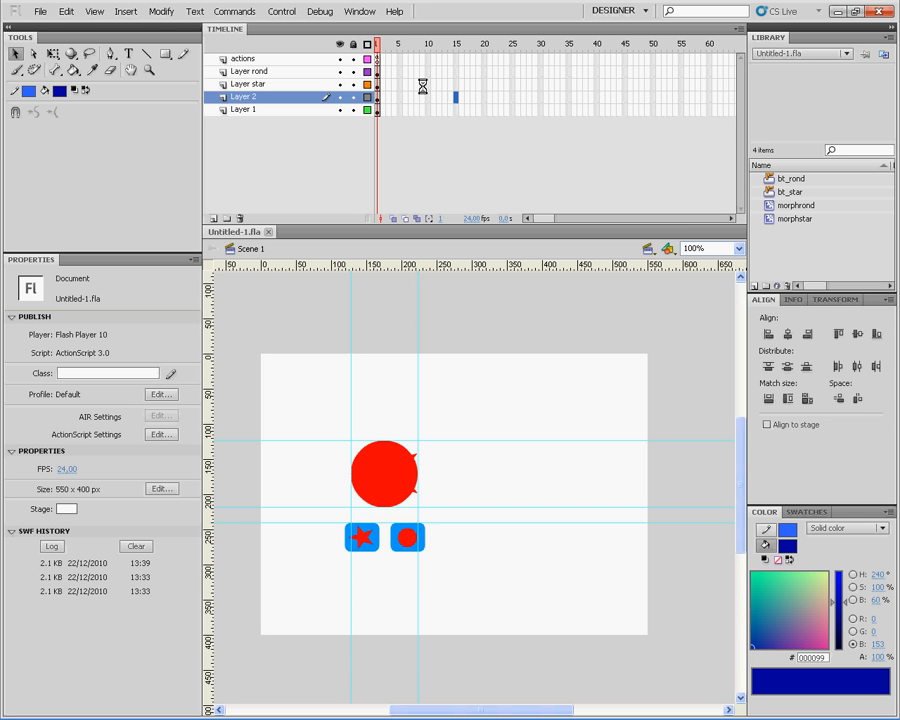
left_click(405, 84)
left_click(381, 59)
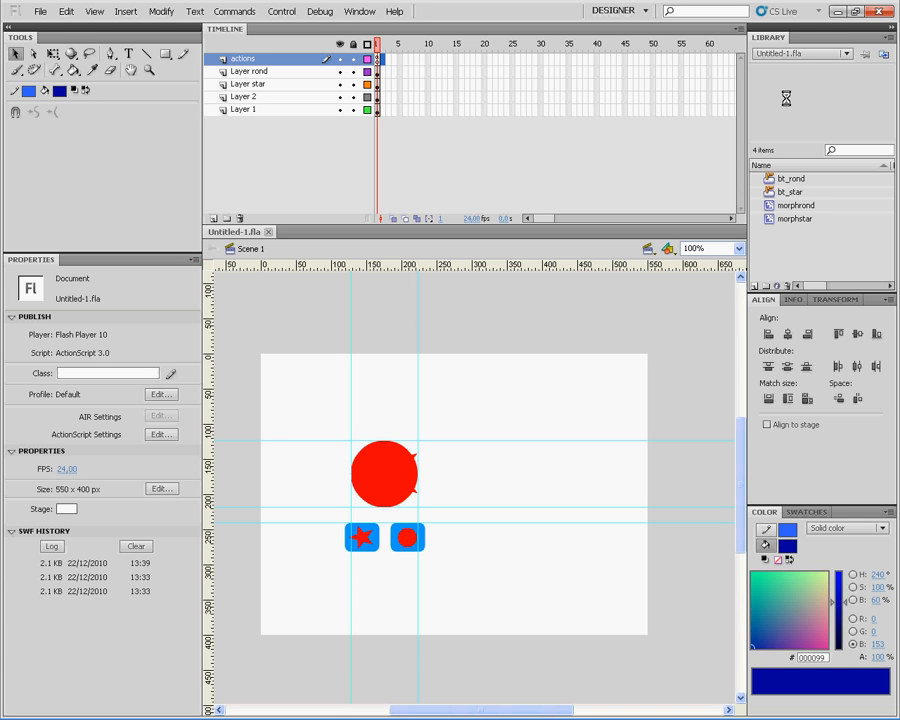
Step: Preview the library symbols bt_rond, bt_star, morphrond and morphstar, ending on bt_rond
left_click(791, 179)
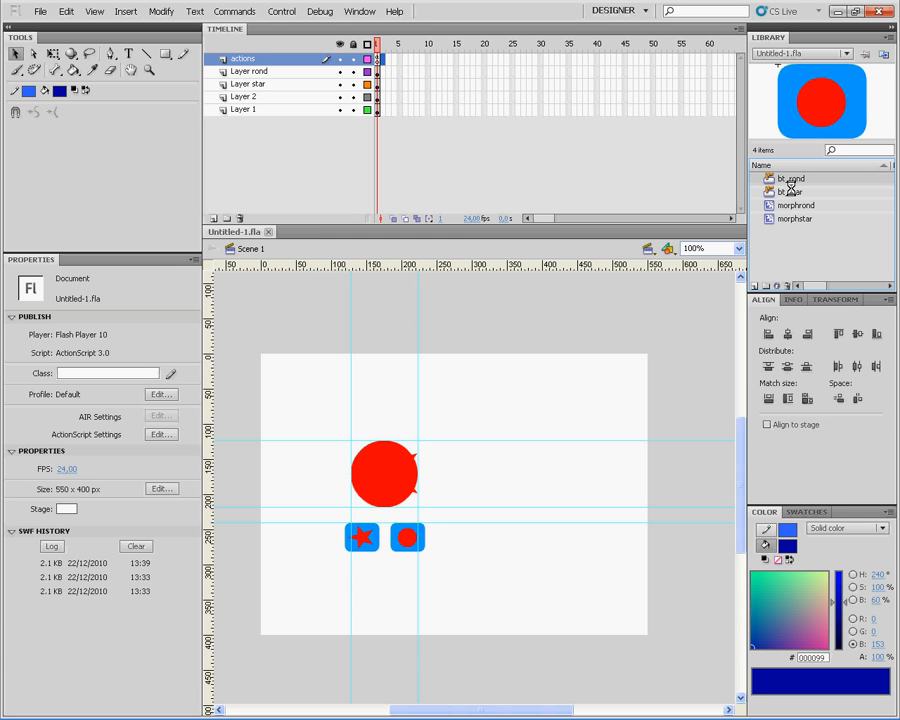
left_click(791, 193)
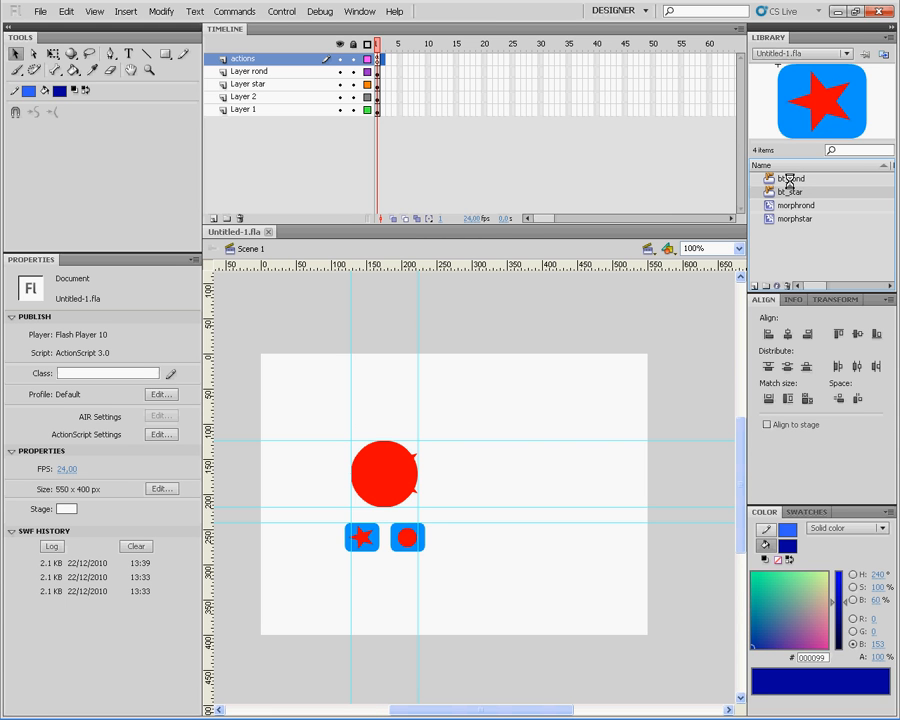
left_click(790, 180)
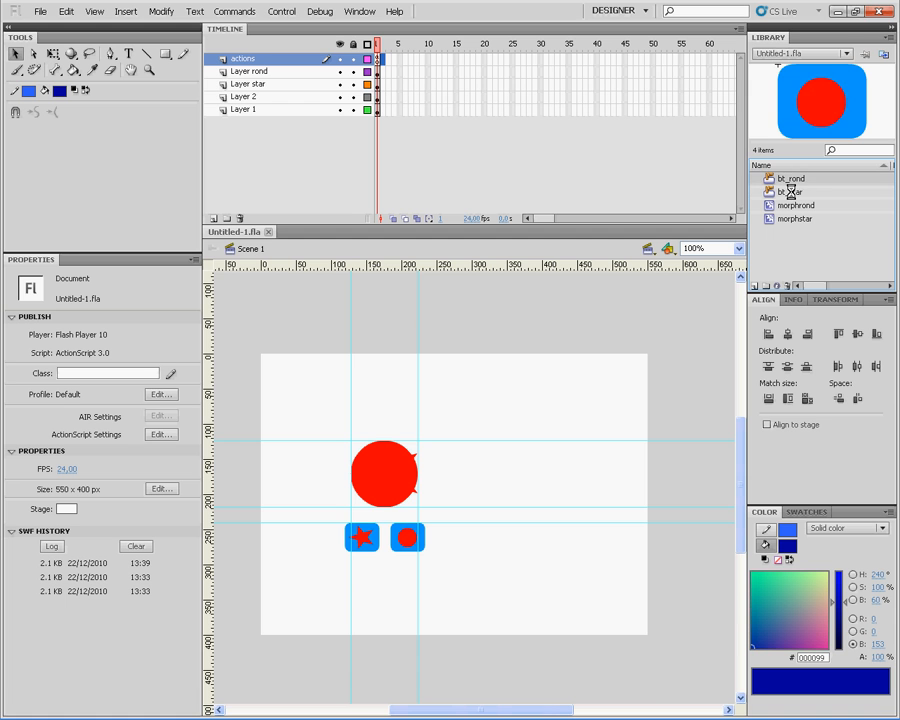
left_click(791, 192)
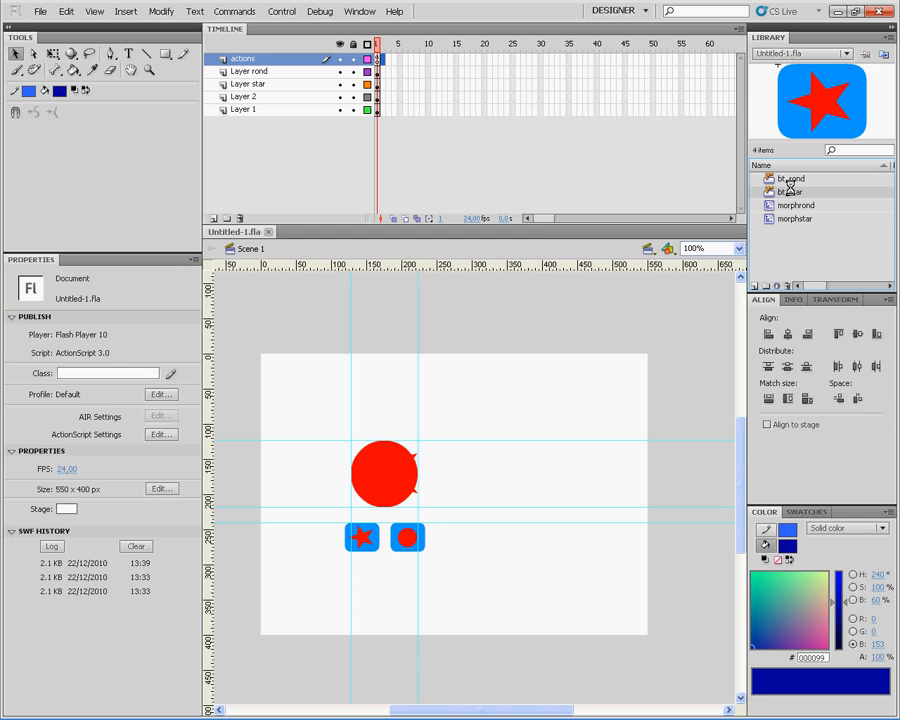
left_click(793, 206)
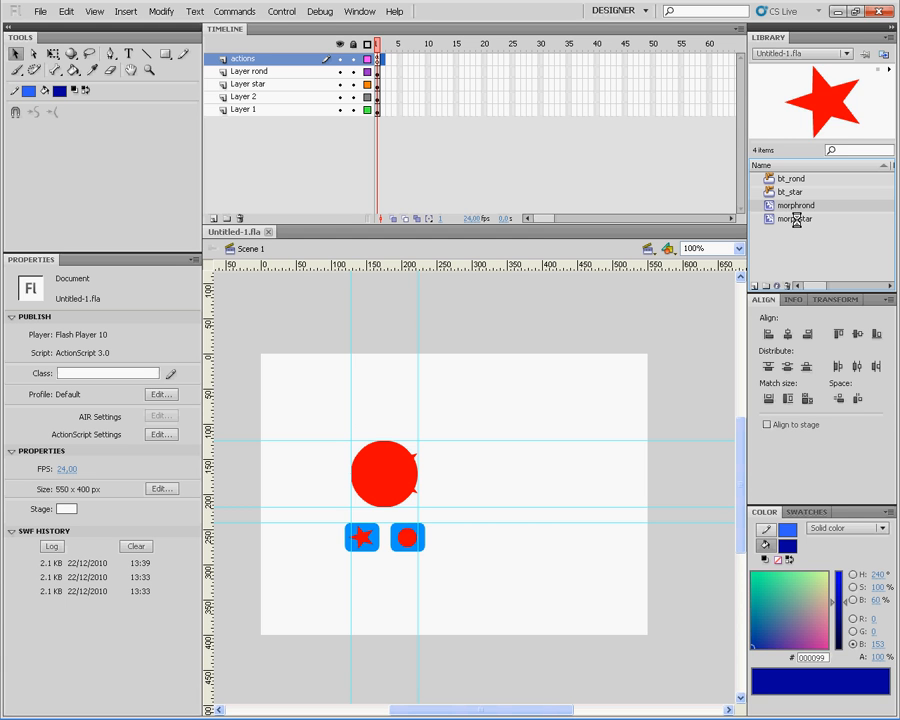
left_click(797, 219)
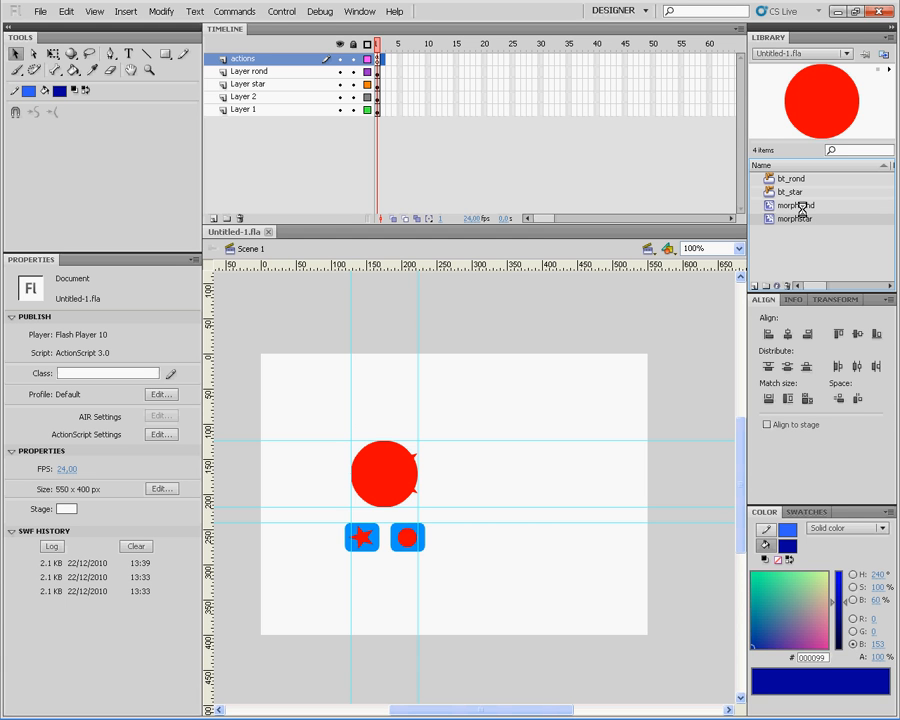
left_click(802, 206)
left_click(788, 192)
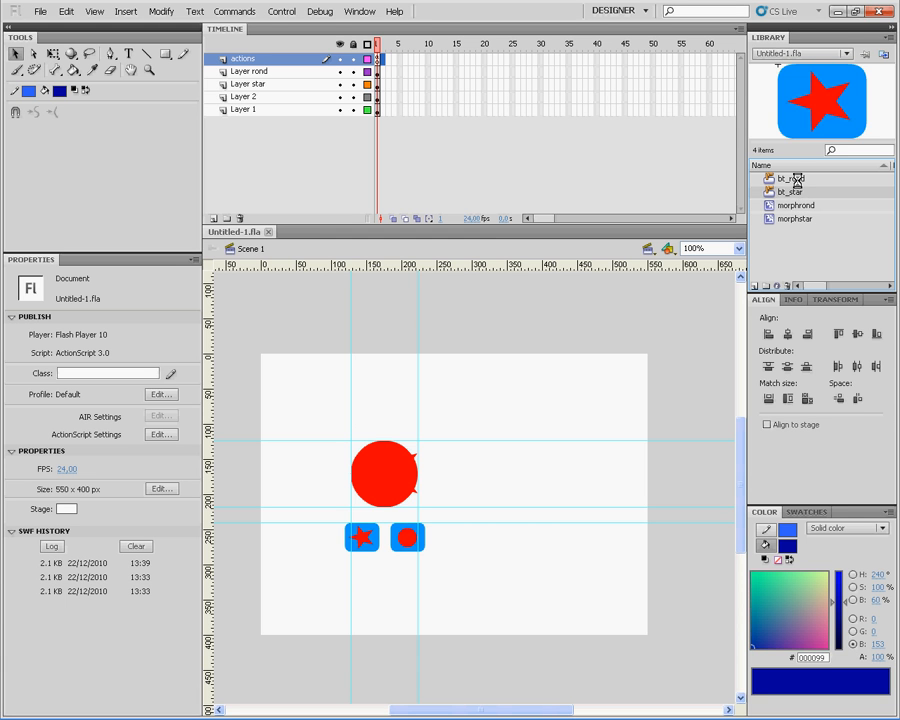
left_click(795, 179)
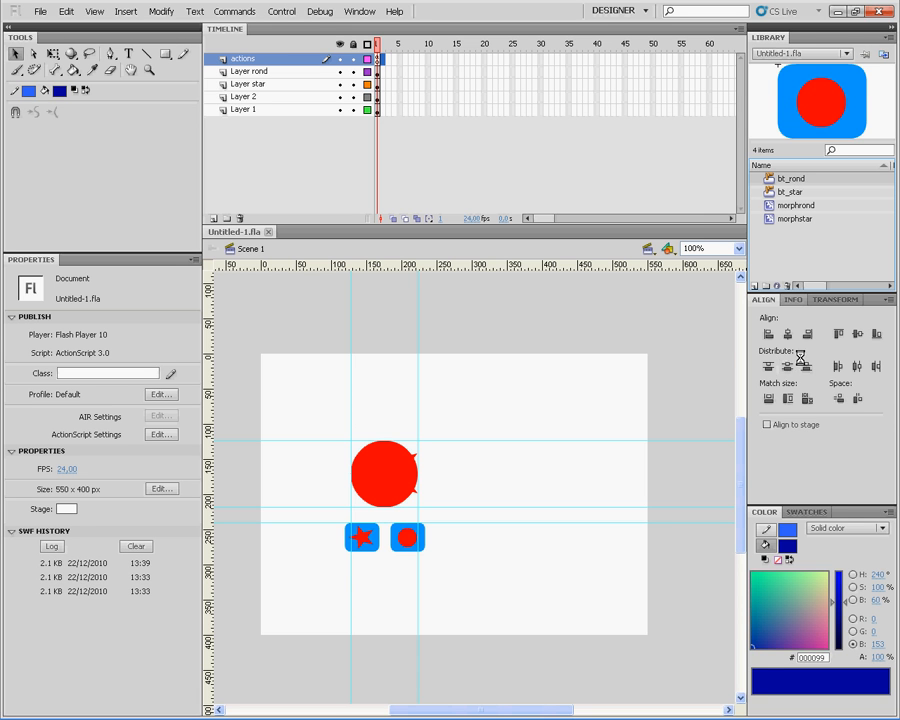
Step: Review the Info and Transform settings, return to the Align options, and enlarge the area showing the Color settings
left_click(793, 300)
left_click(836, 300)
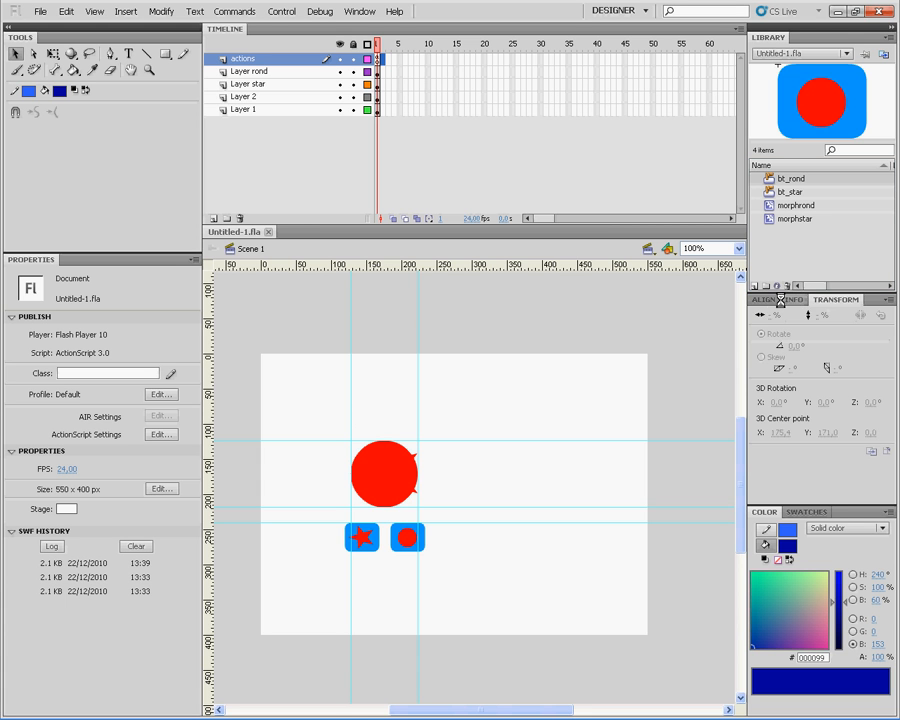
left_click(780, 300)
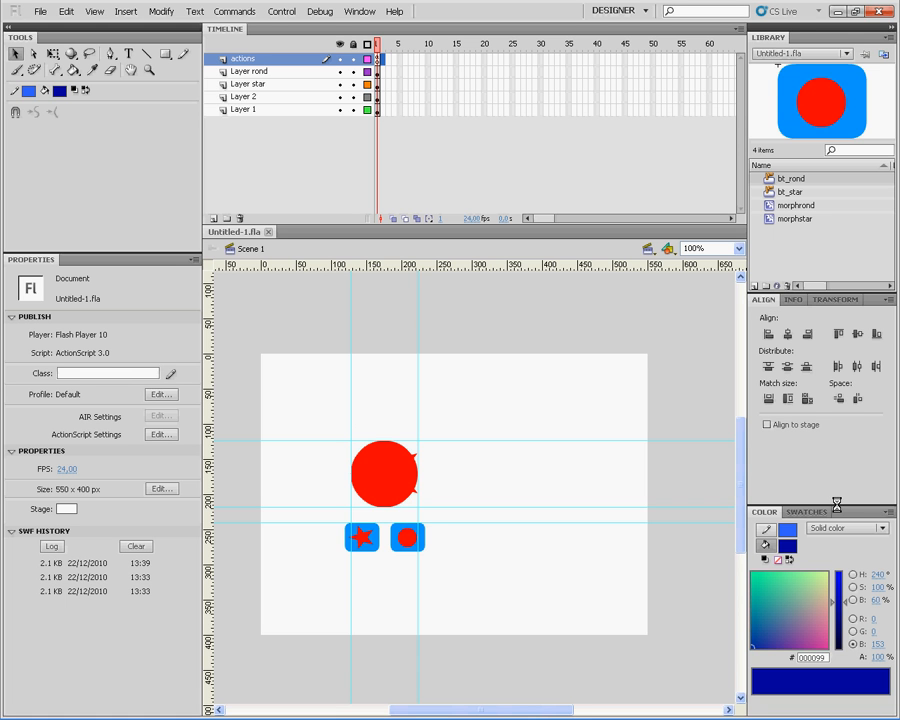
left_click_drag(836, 504, 822, 473)
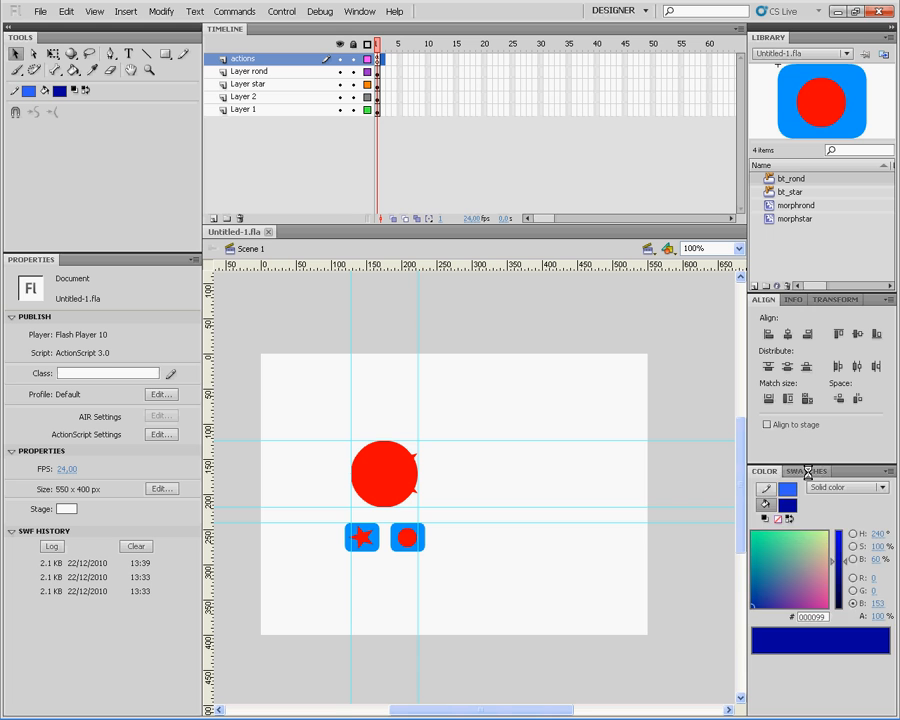
Step: Review the color swatches, then set the stroke color to green and the fill color to purple 9F6499
left_click(808, 471)
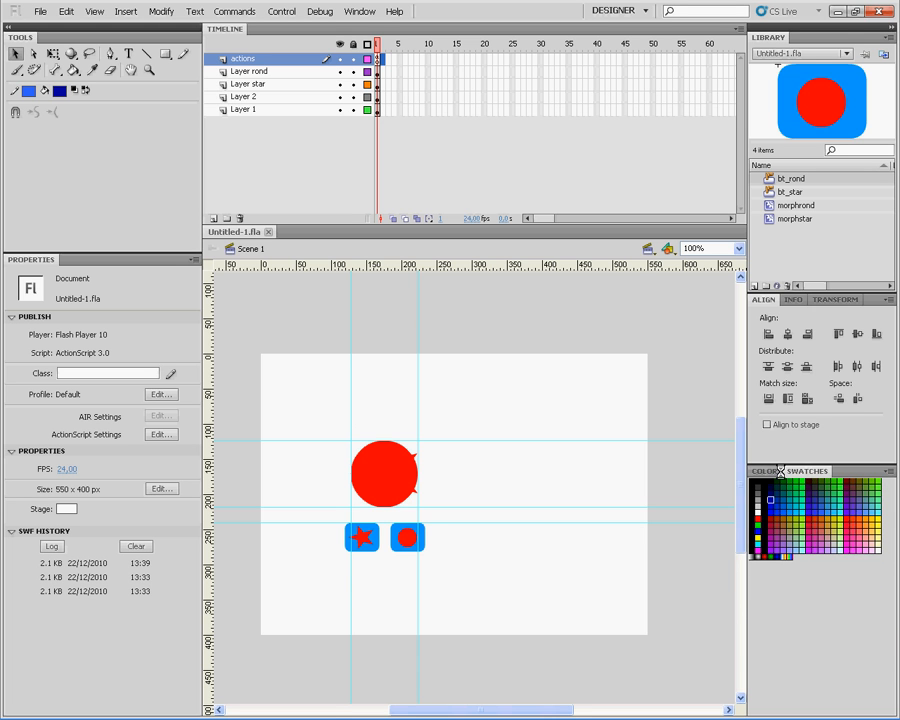
left_click(763, 471)
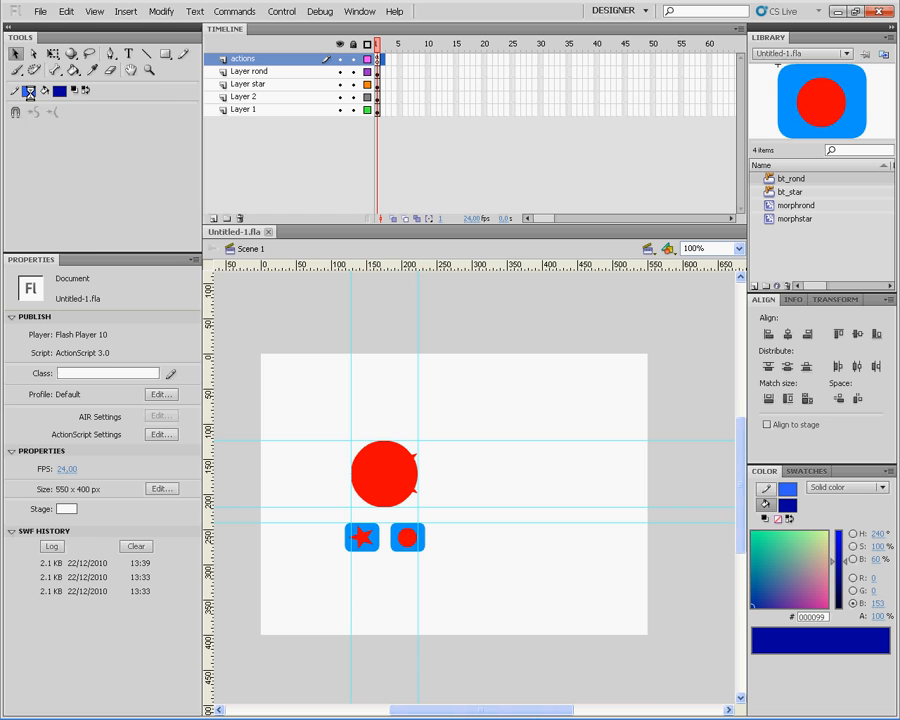
left_click(29, 91)
left_click(773, 550)
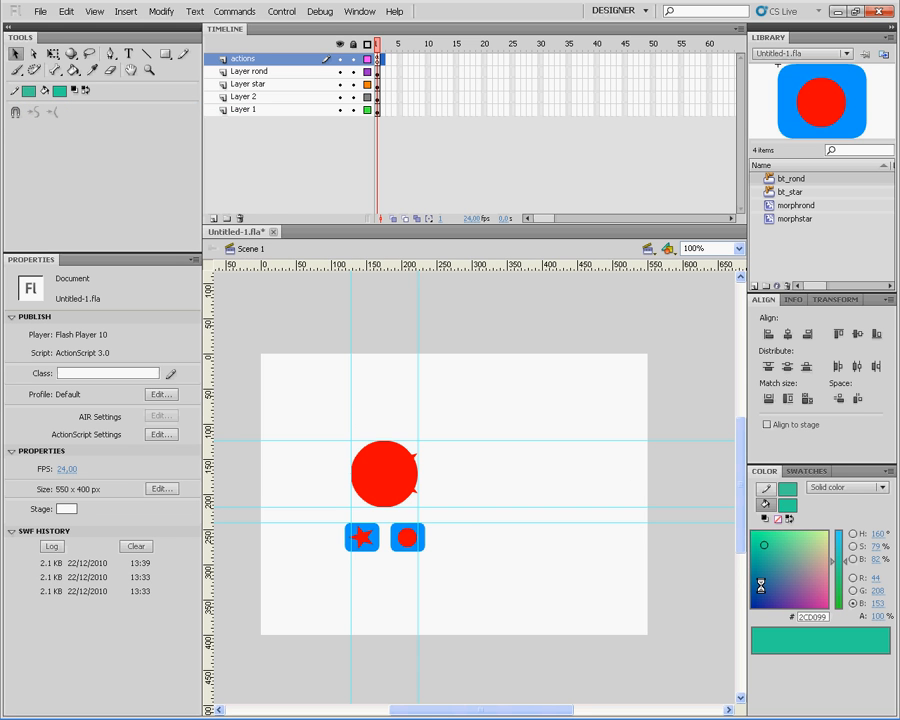
left_click(773, 582)
left_click(798, 577)
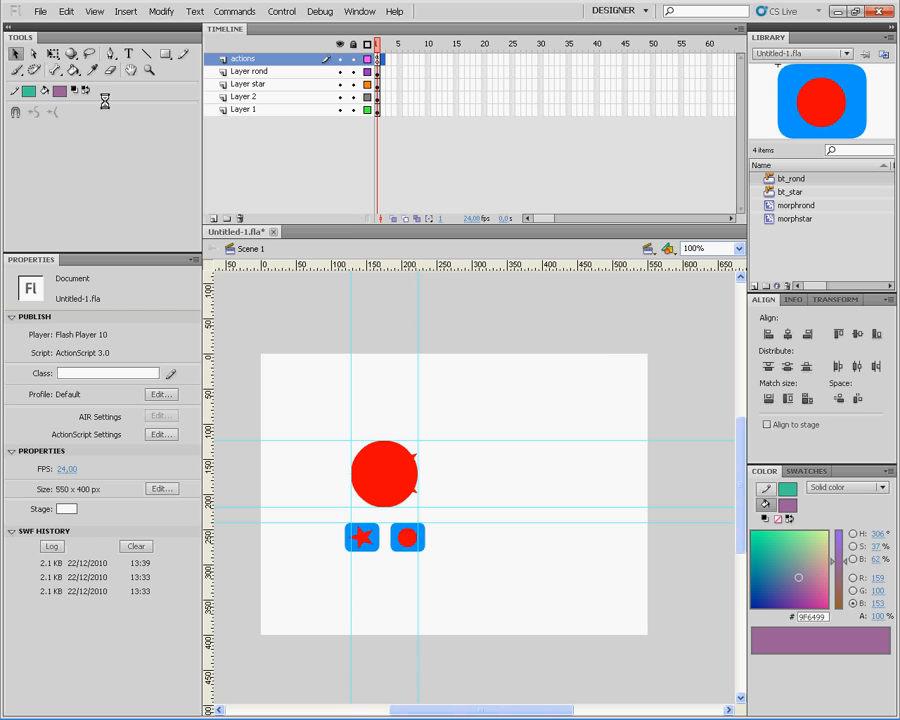
Step: Look through the file and editing commands, and try zooming the stage in to 200% and back to 100%
left_click(37, 11)
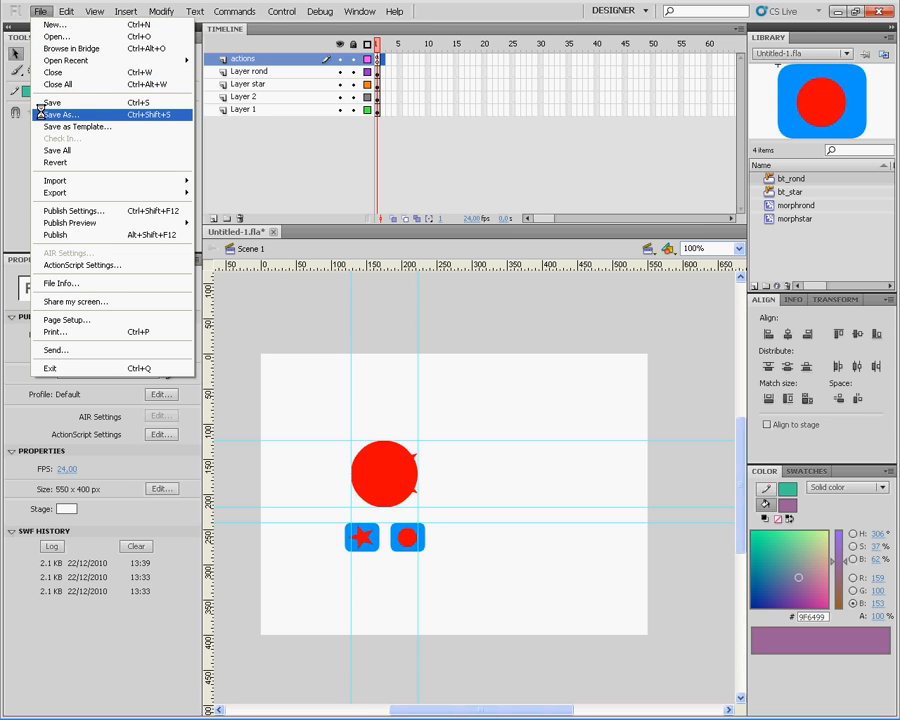
mouse_move(63, 12)
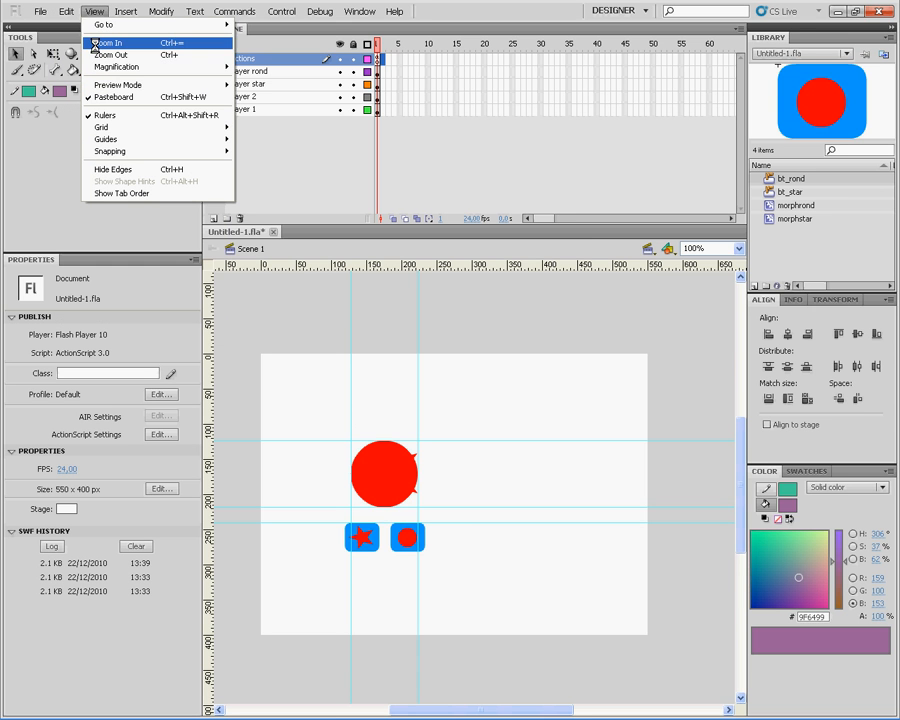
left_click(95, 43)
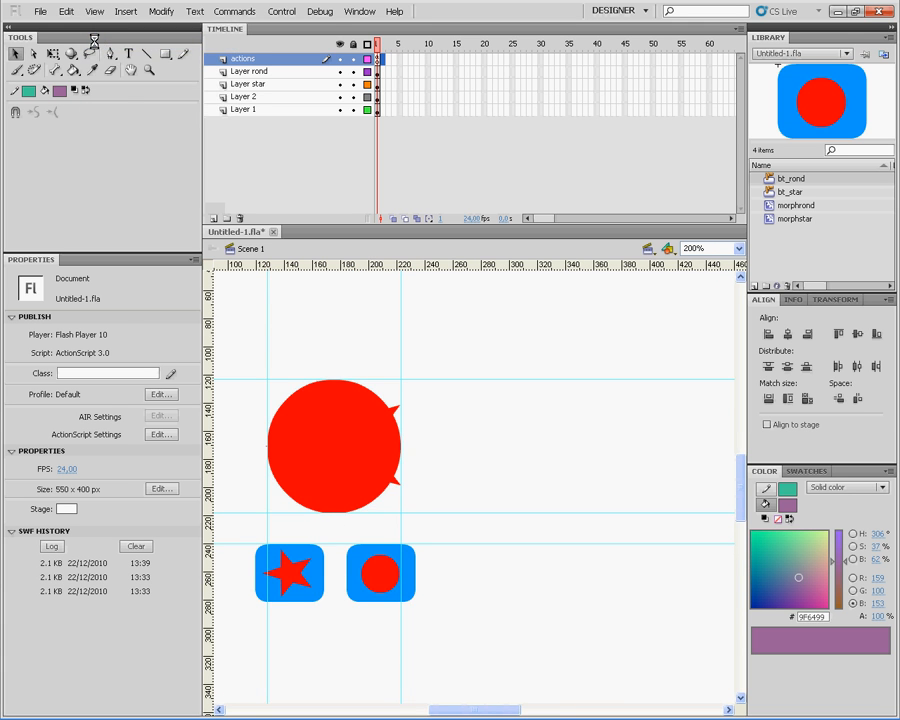
left_click(92, 12)
left_click(95, 55)
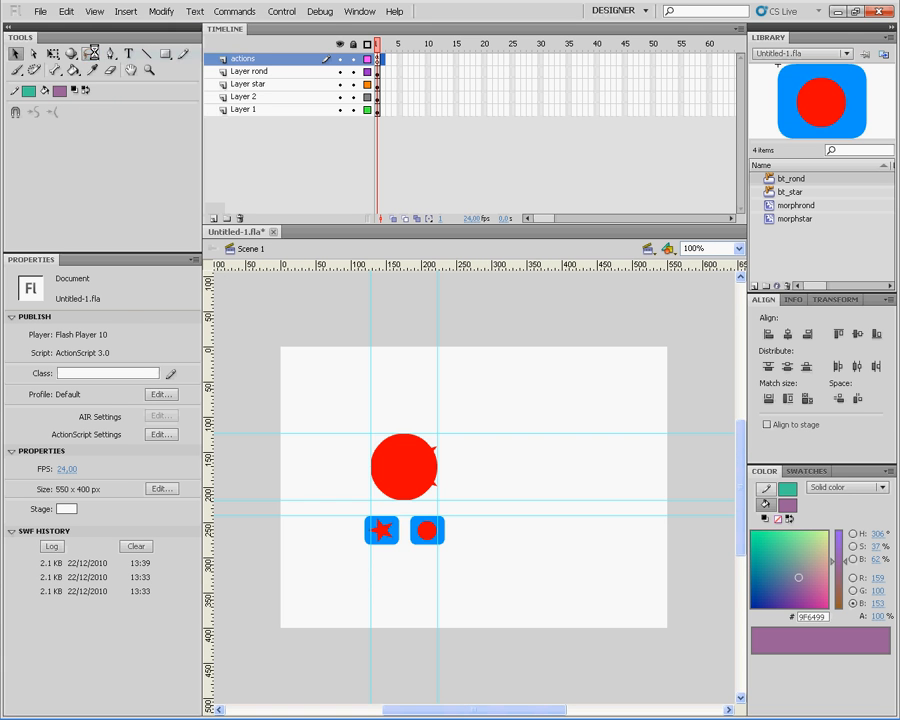
Step: Show the grid on the stage and hide it again
left_click(90, 12)
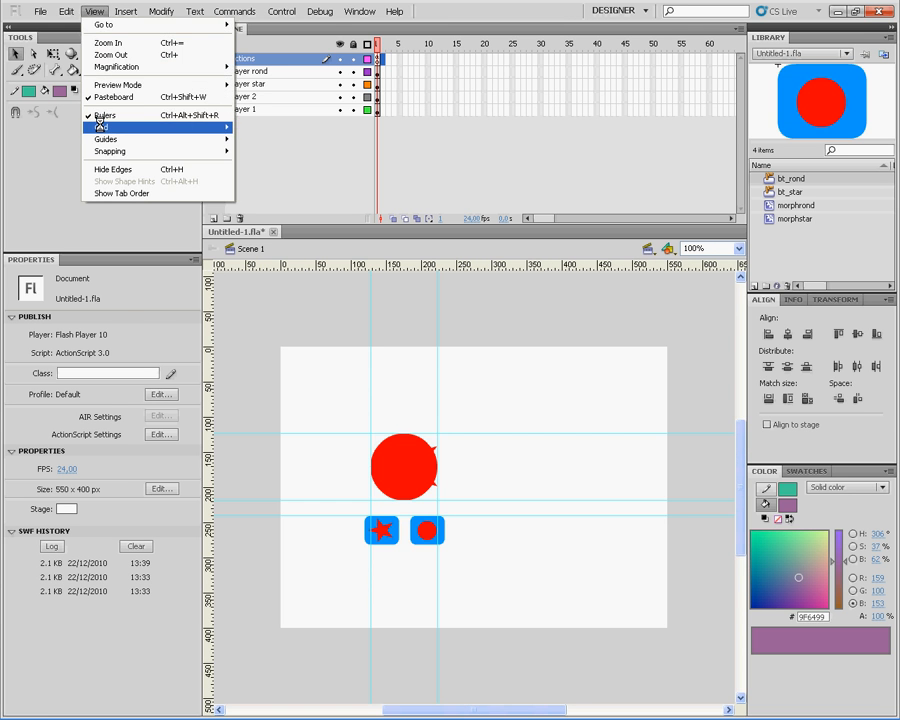
mouse_move(100, 127)
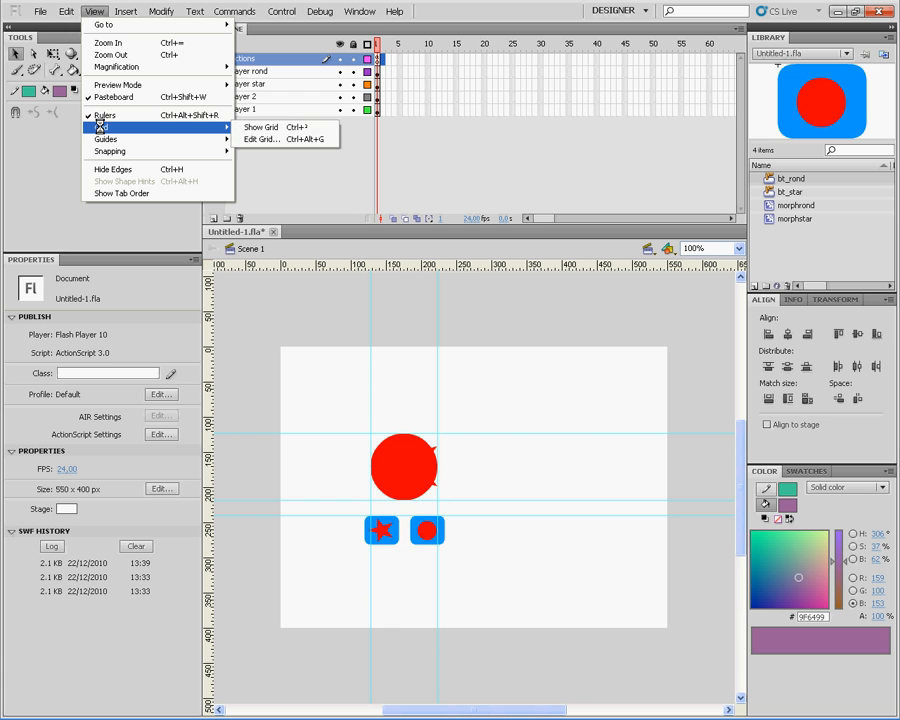
left_click(252, 127)
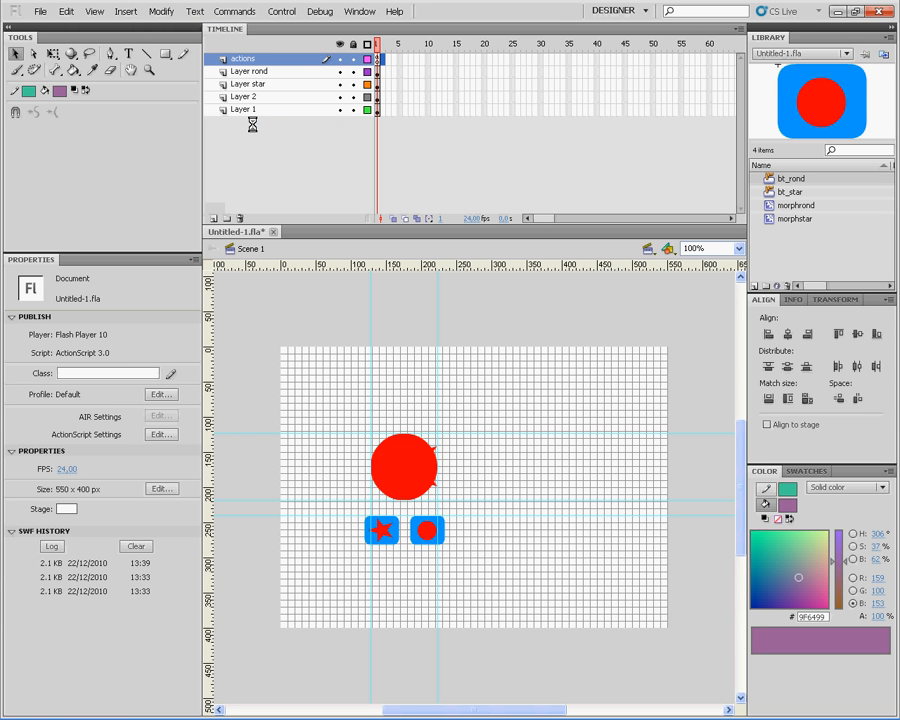
left_click(92, 11)
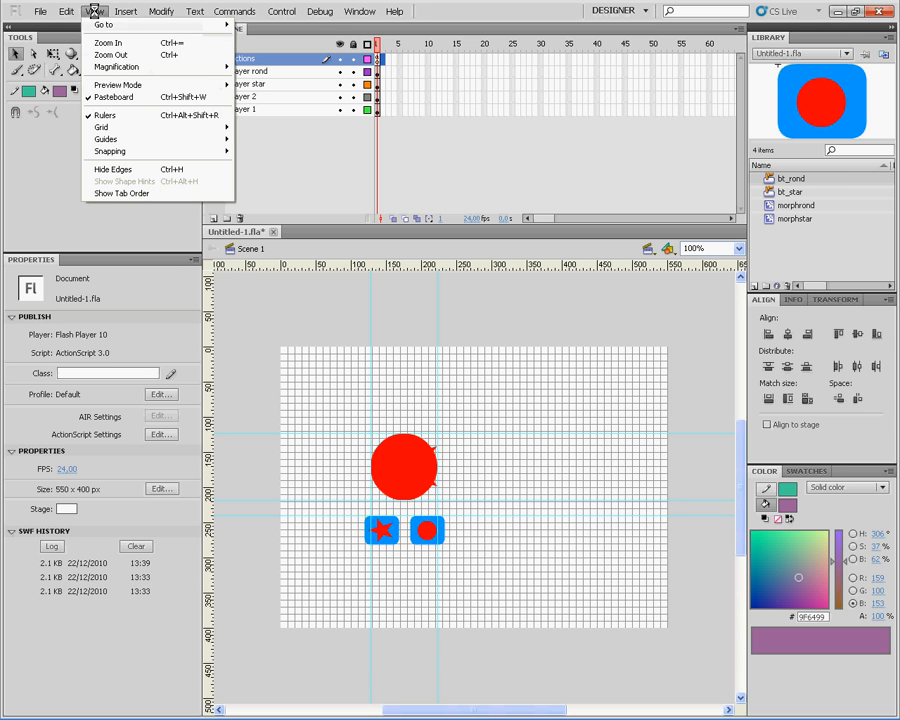
mouse_move(104, 126)
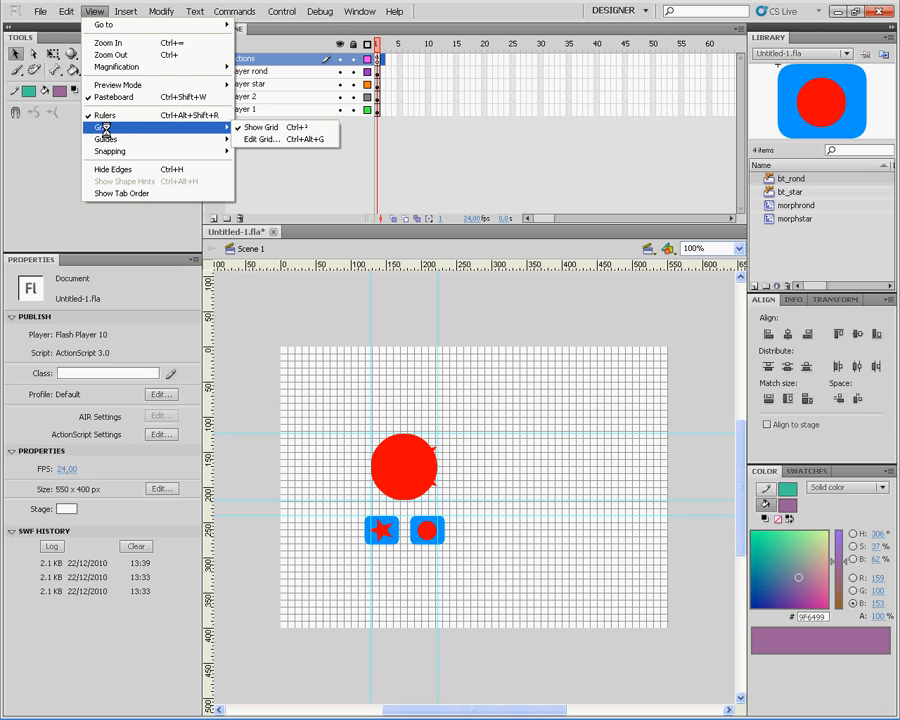
left_click(238, 127)
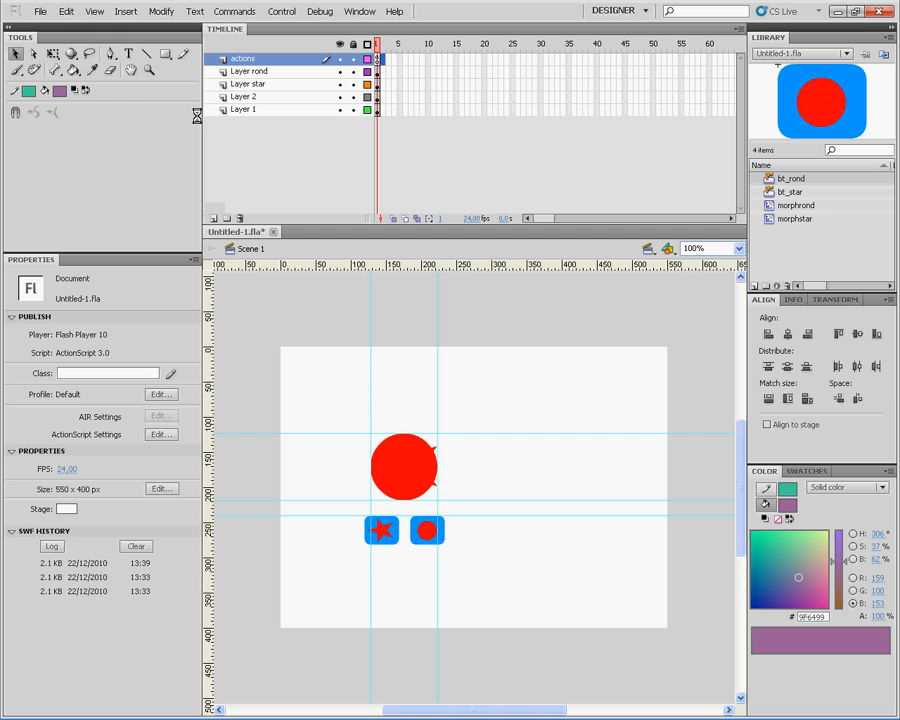
Step: Insert a new layer above the actions layer and delete it again
left_click(122, 11)
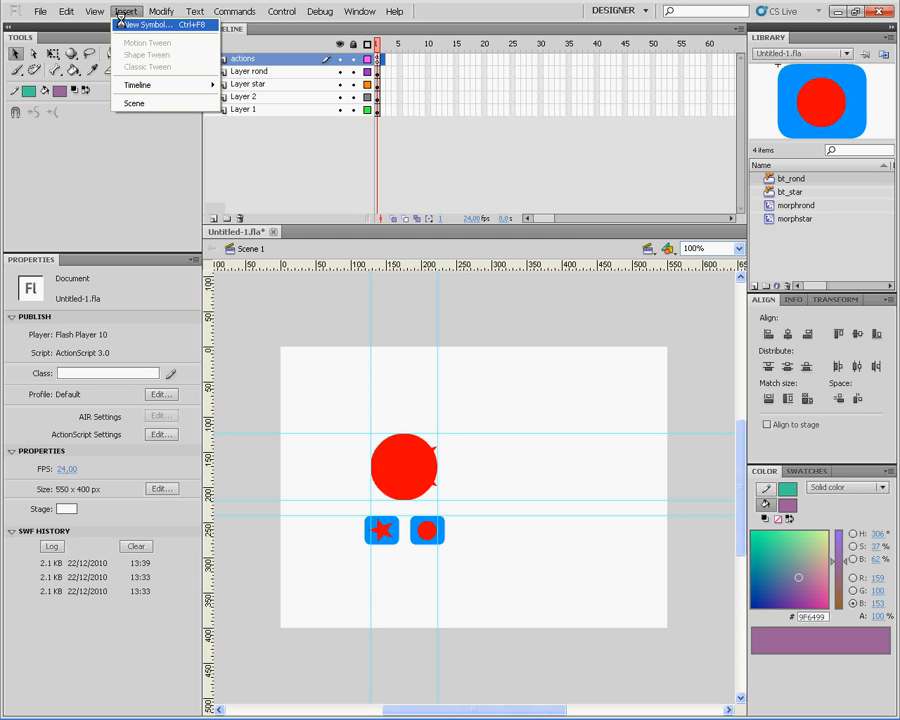
mouse_move(133, 88)
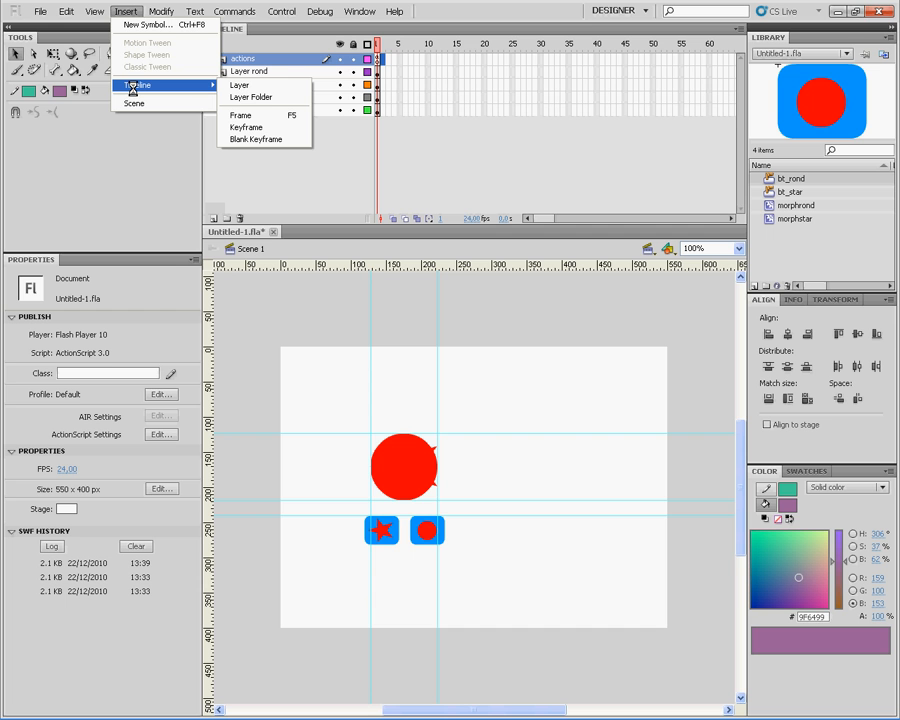
left_click(266, 85)
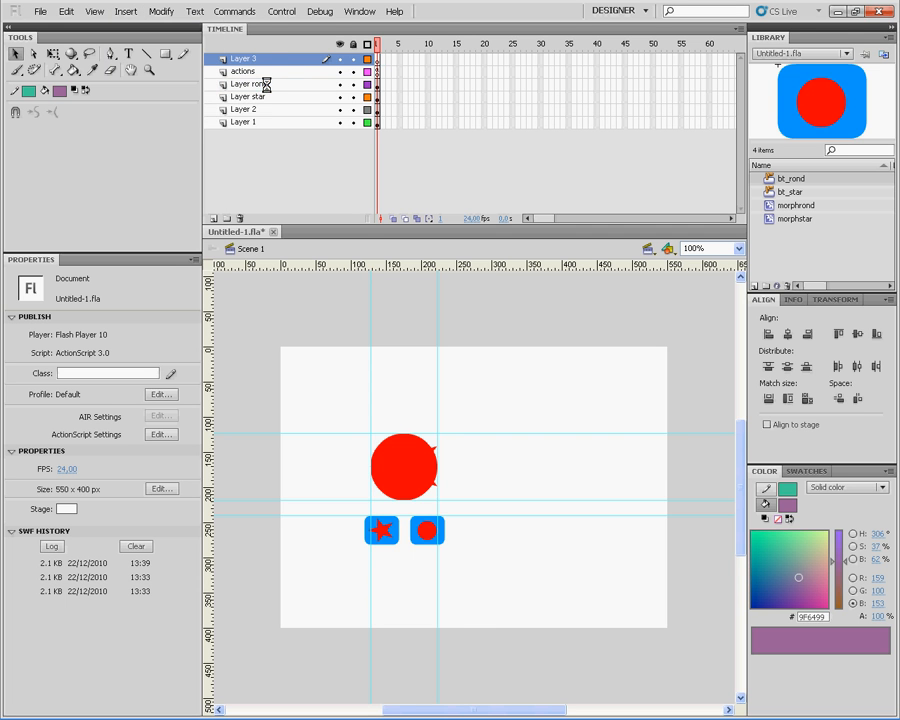
right_click(259, 60)
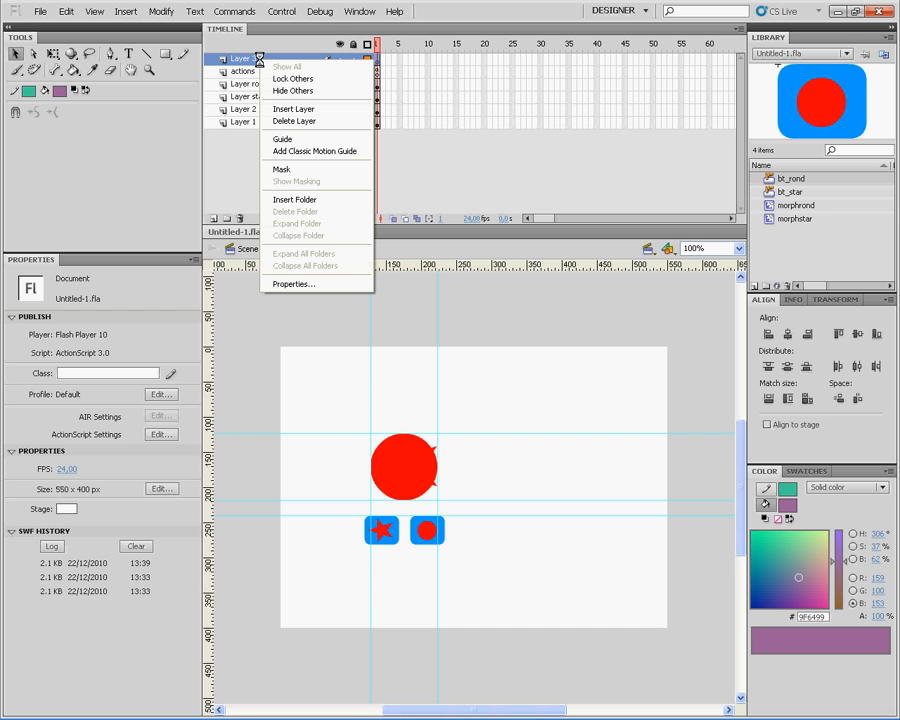
left_click(294, 121)
Step: Examine the commands for inserting items, modifying bitmaps and shapes, setting text size and style, and managing saved commands
left_click(113, 11)
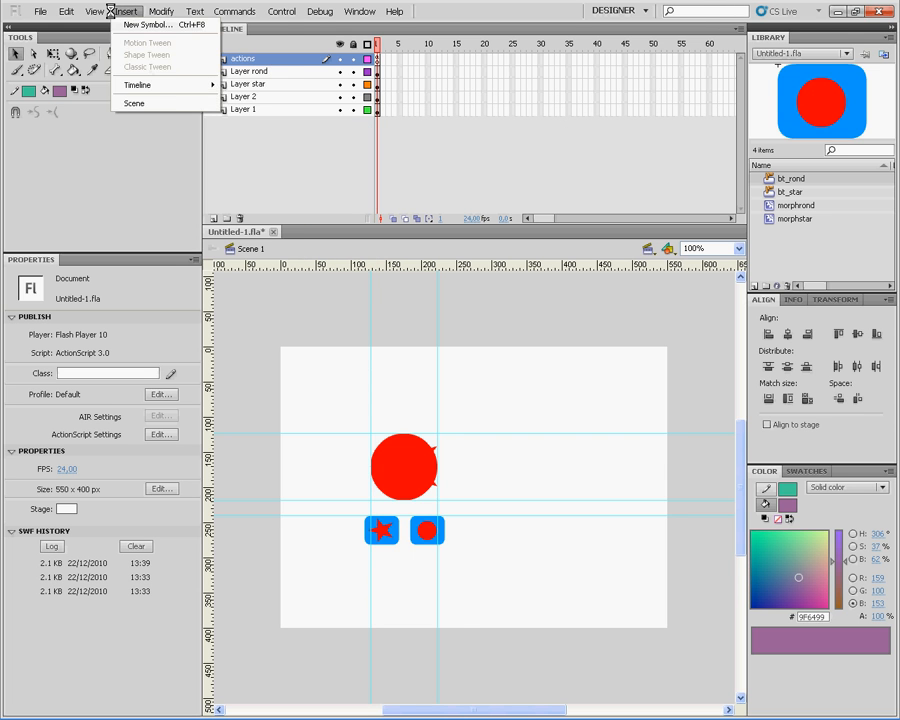
mouse_move(150, 10)
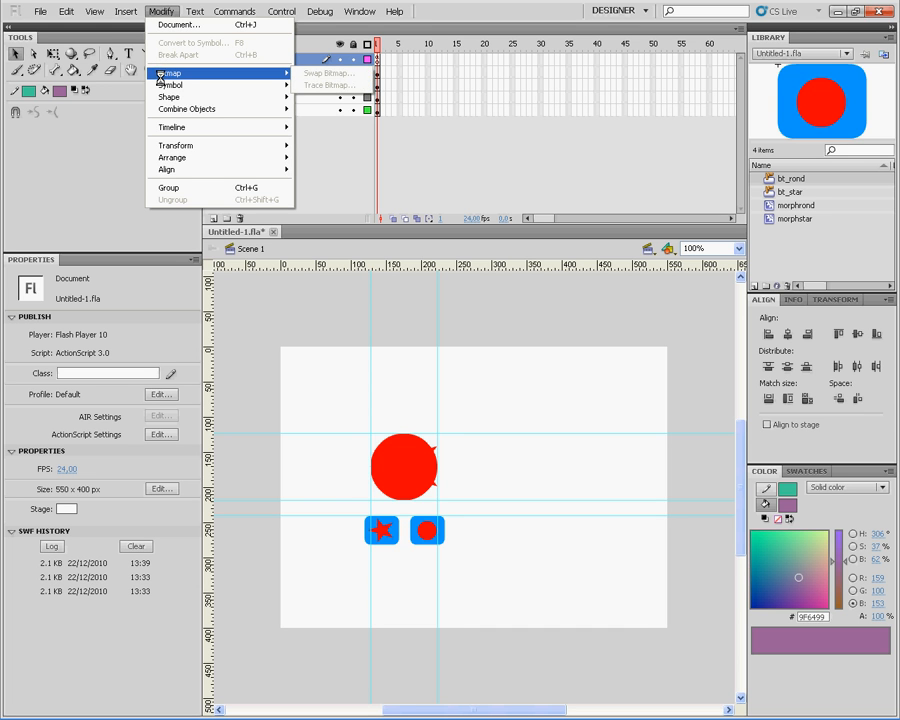
mouse_move(158, 98)
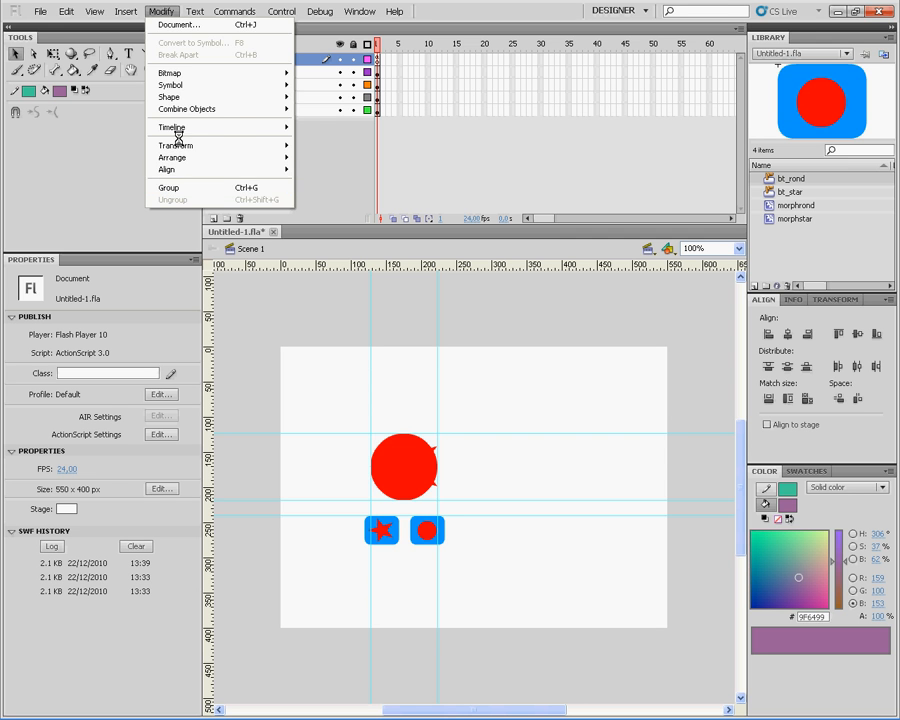
mouse_move(190, 8)
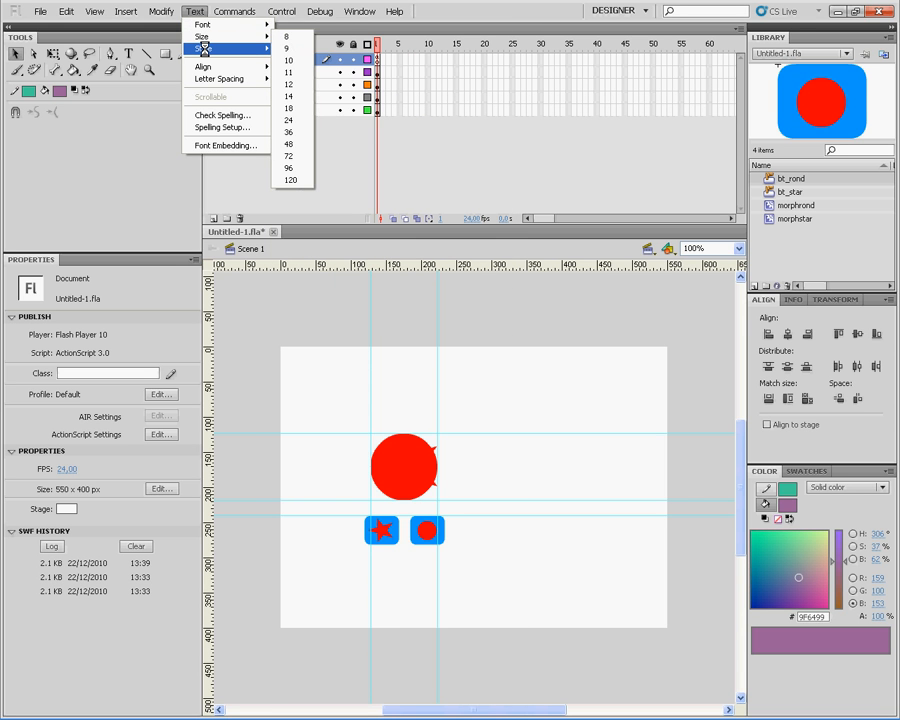
mouse_move(204, 48)
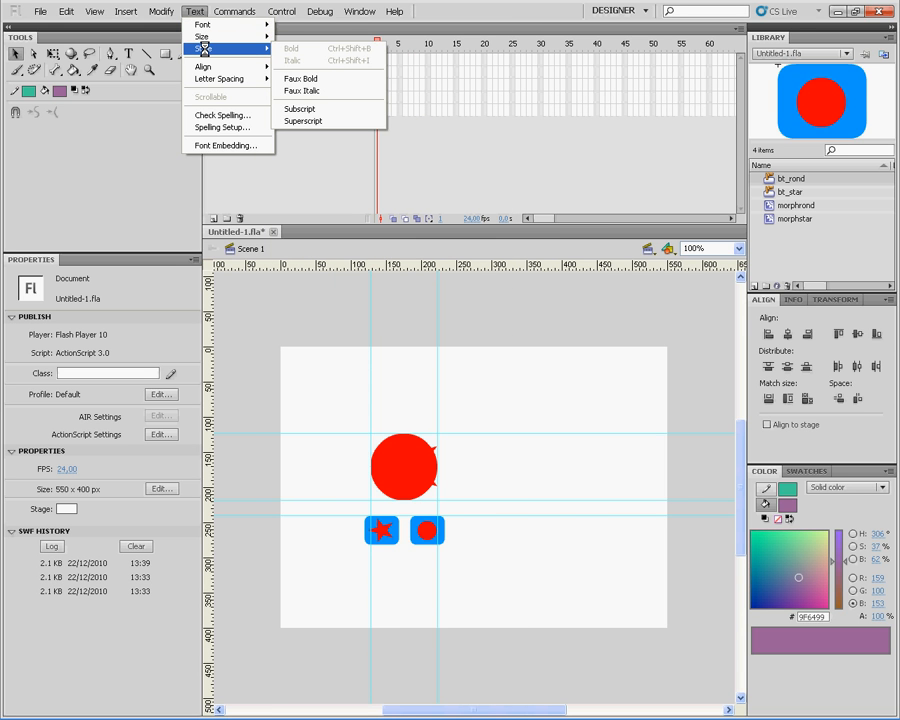
left_click(194, 11)
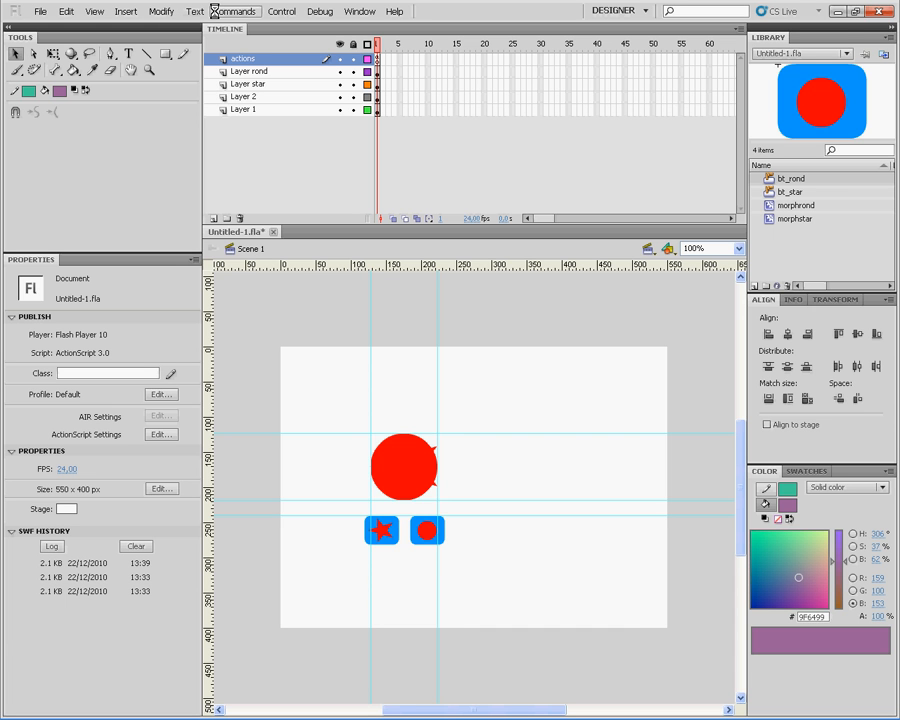
left_click(213, 11)
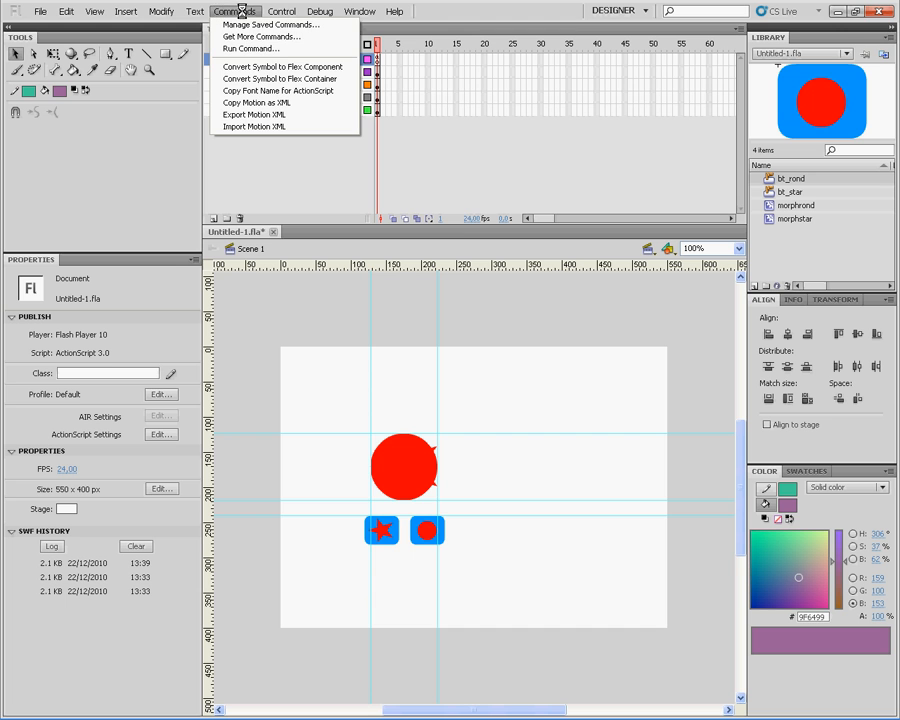
Step: Test the scene by trying its circle and star buttons in the preview, and close the preview
mouse_move(283, 11)
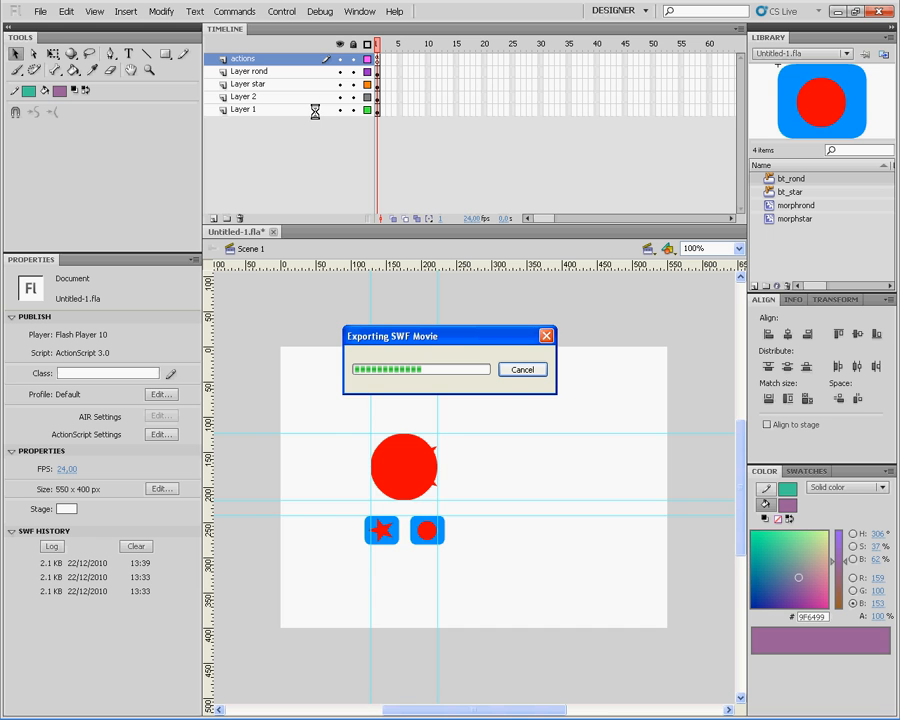
left_click_drag(356, 207, 366, 274)
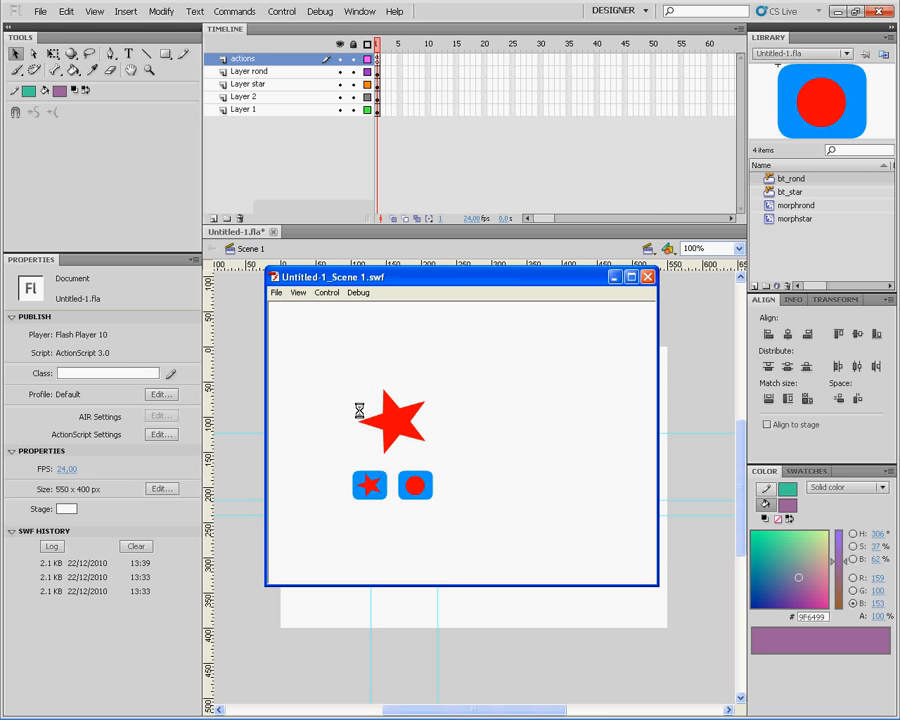
left_click(413, 488)
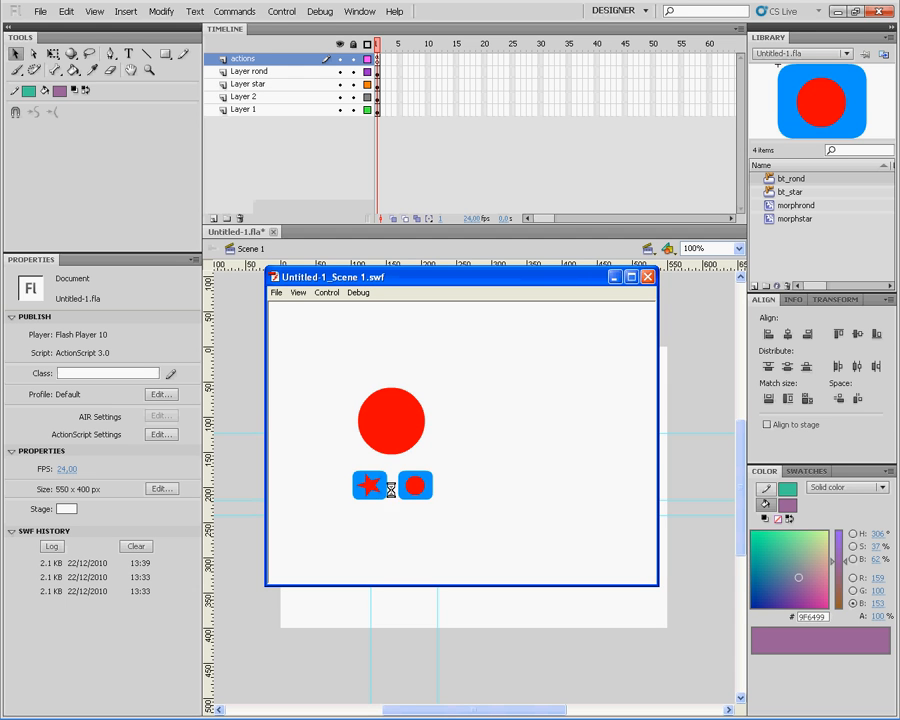
left_click(372, 487)
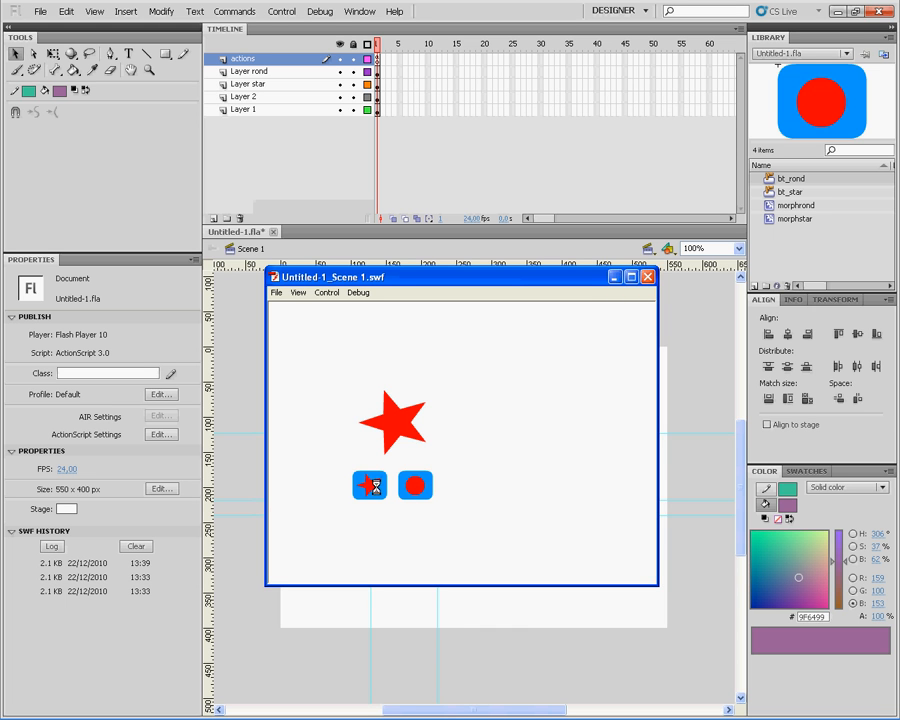
left_click(649, 277)
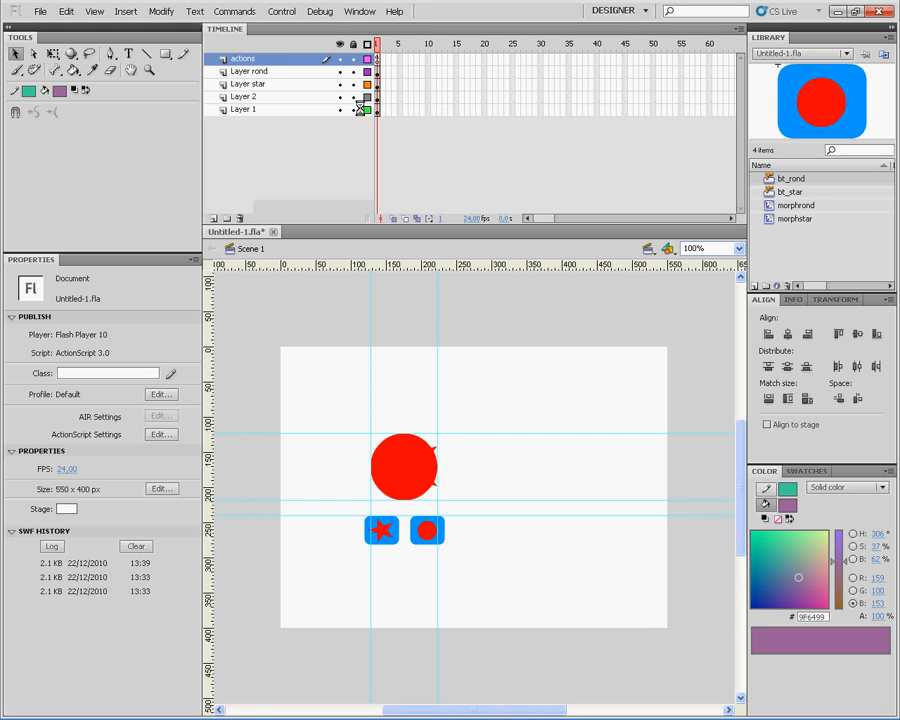
Step: Open the morphrond symbol for editing, play its animation twice, and select Layer 1
double_click(776, 205)
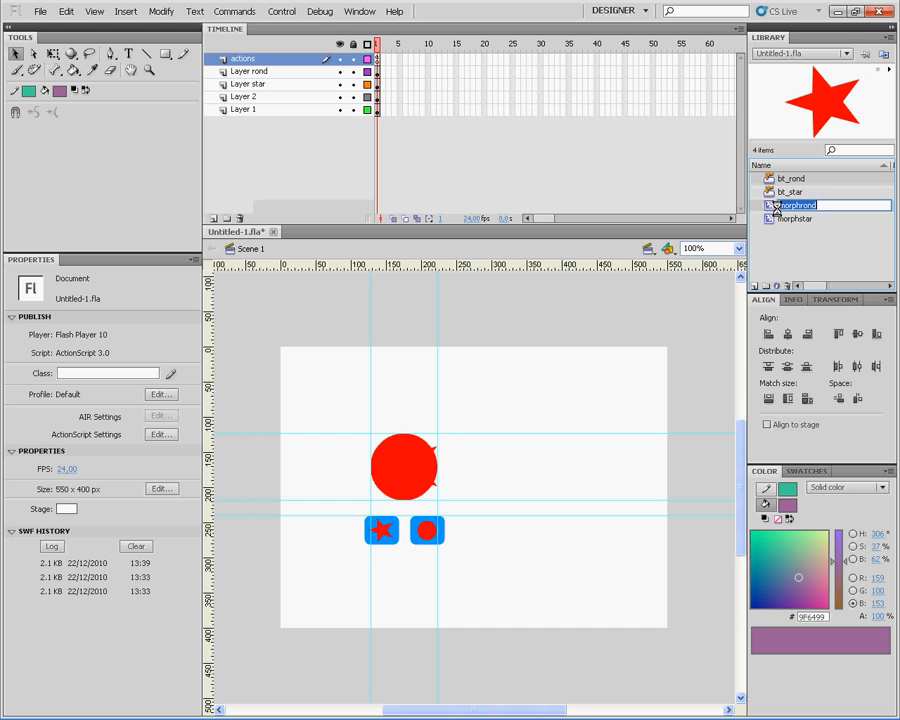
double_click(765, 205)
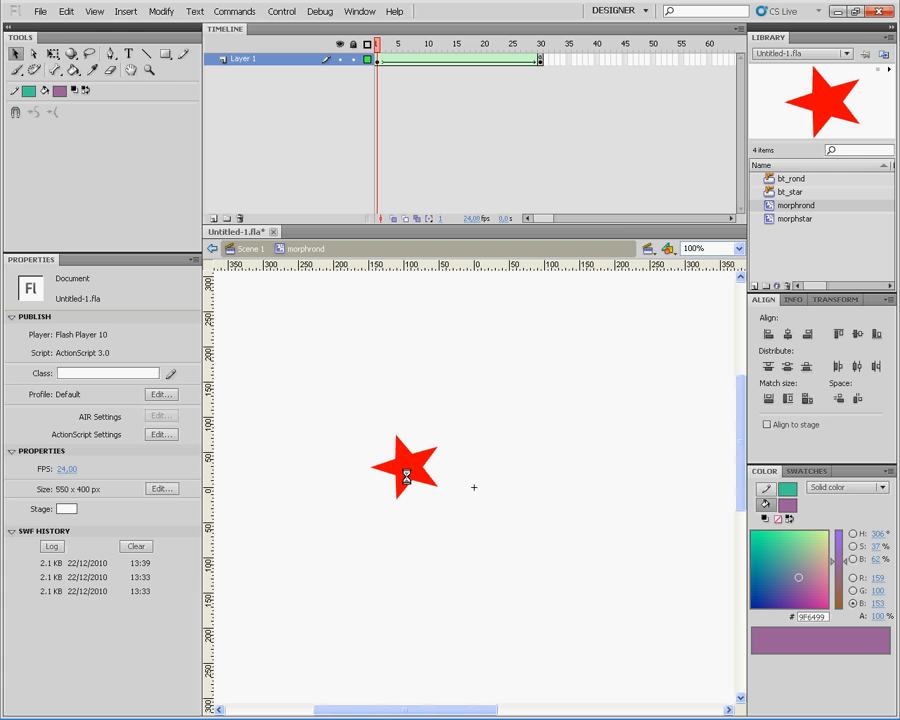
left_click(296, 11)
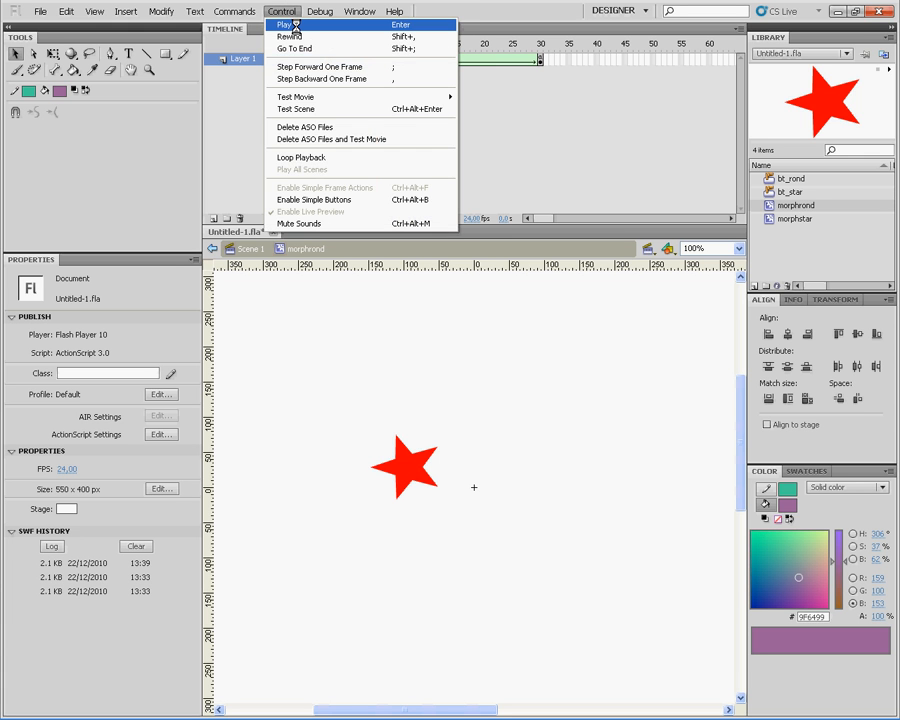
left_click(296, 25)
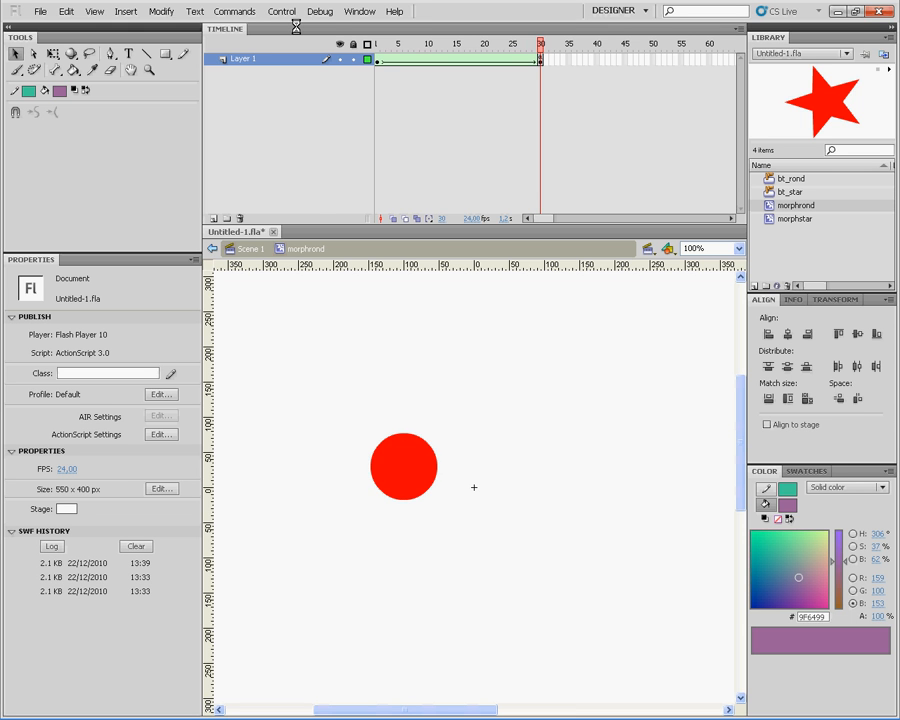
left_click(289, 13)
left_click(291, 26)
left_click(265, 59)
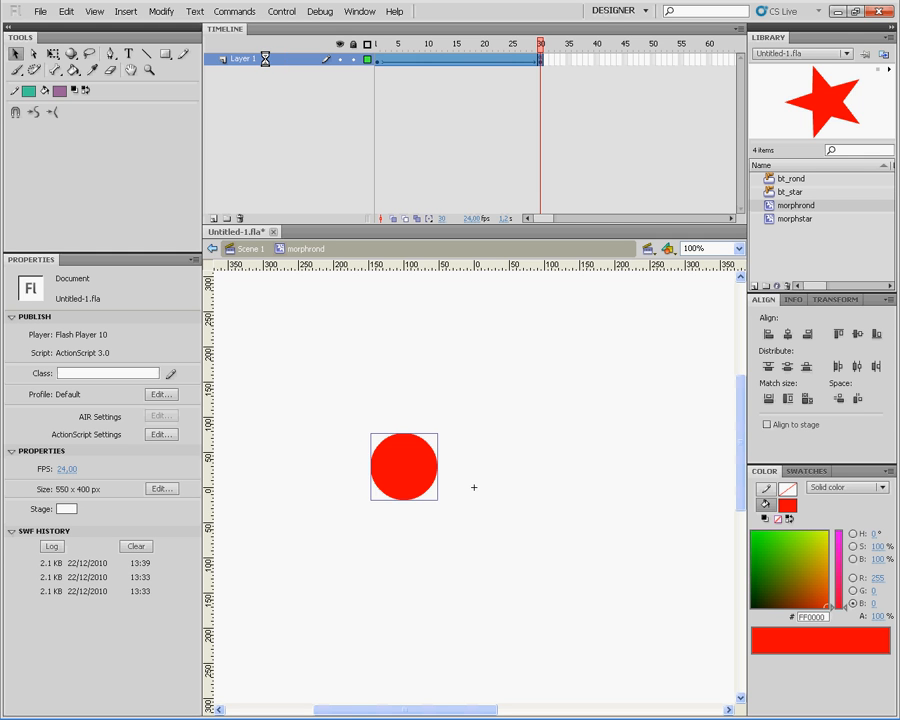
Step: Scrub the morphrond animation on Layer 1 from the first frame to frame 5, and return to Scene 1
left_click(377, 60)
left_click_drag(377, 63, 399, 60)
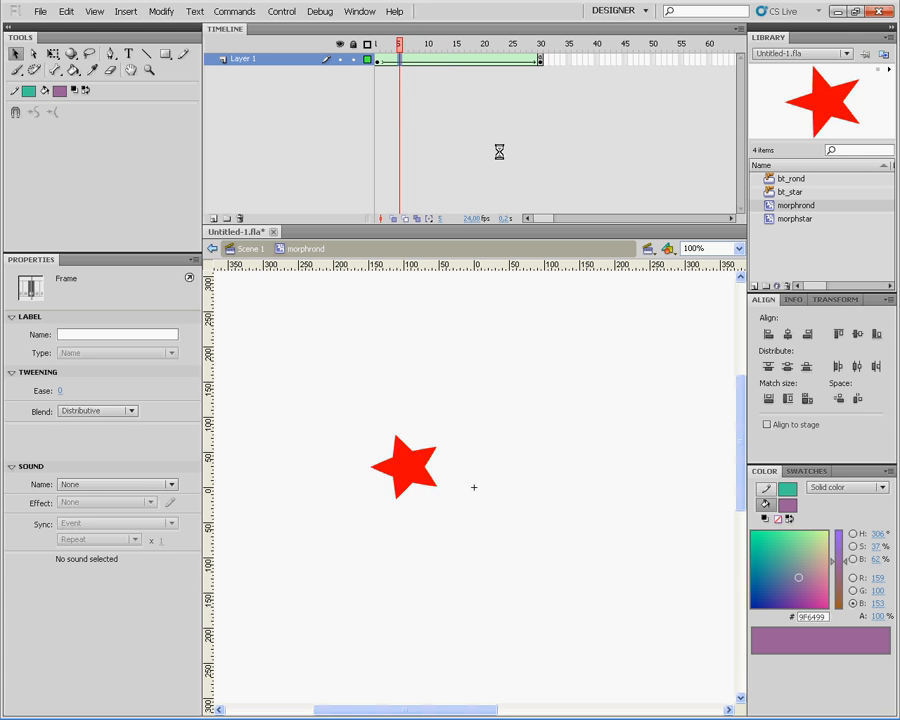
left_click(240, 250)
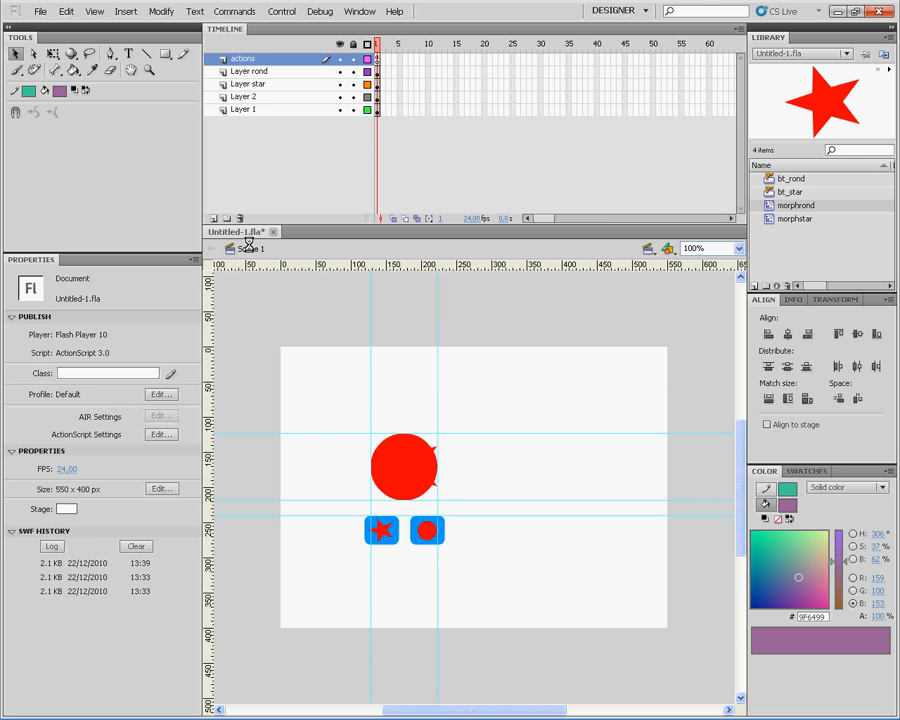
Step: Examine the commands for testing the movie or scene and the options for debugging the movie
left_click(285, 11)
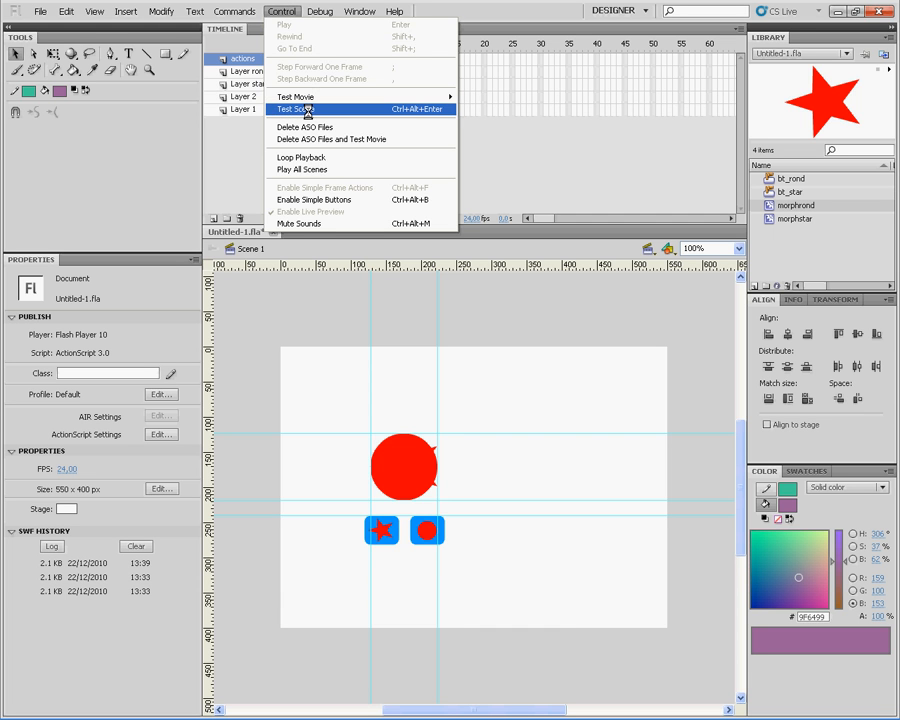
mouse_move(313, 12)
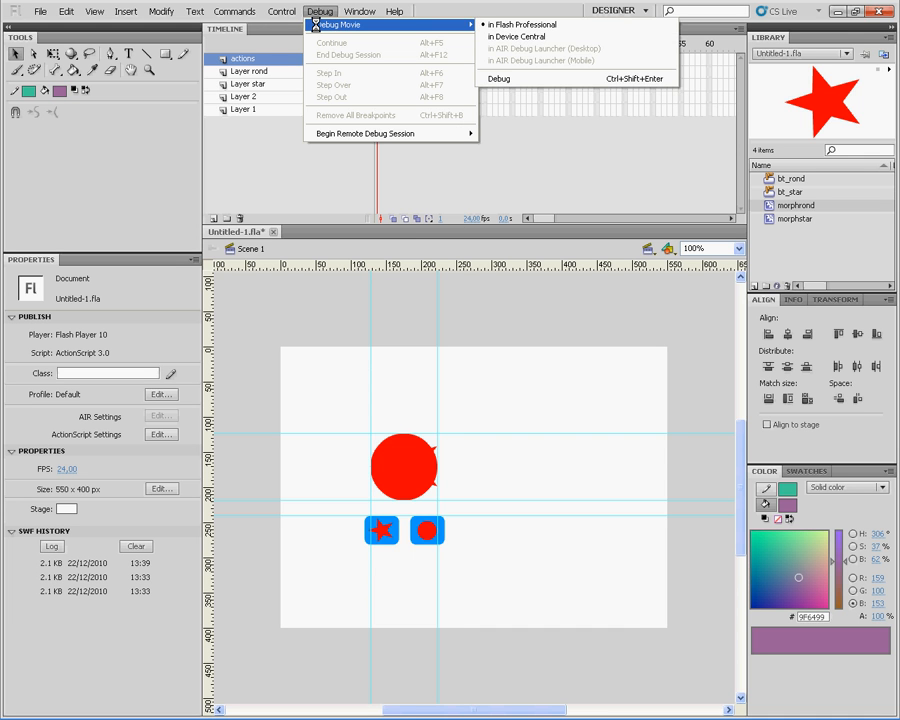
left_click(315, 12)
left_click(315, 12)
key("Down")
key("Right")
left_click(315, 12)
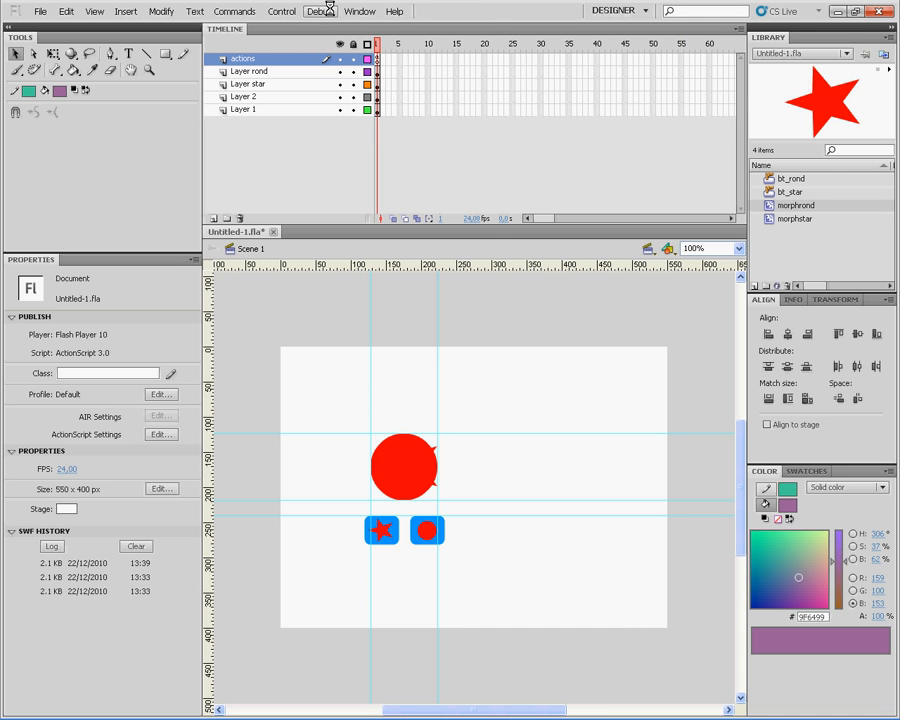
Step: Show the Behaviors panel, move it up over the timeline, and close it again
left_click(349, 10)
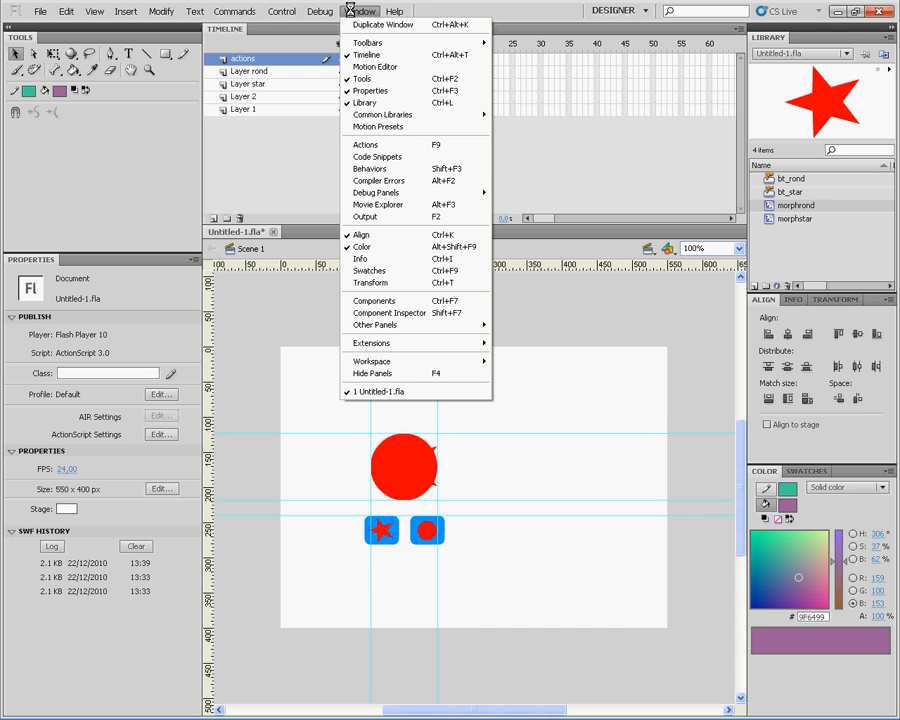
left_click(394, 169)
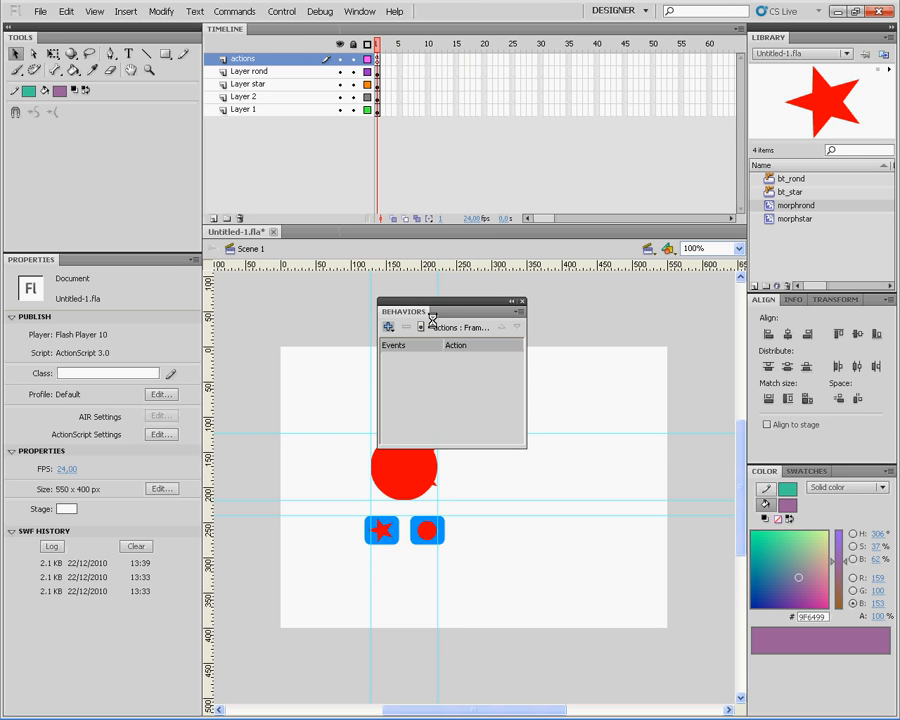
left_click_drag(437, 305, 512, 160)
left_click(512, 159)
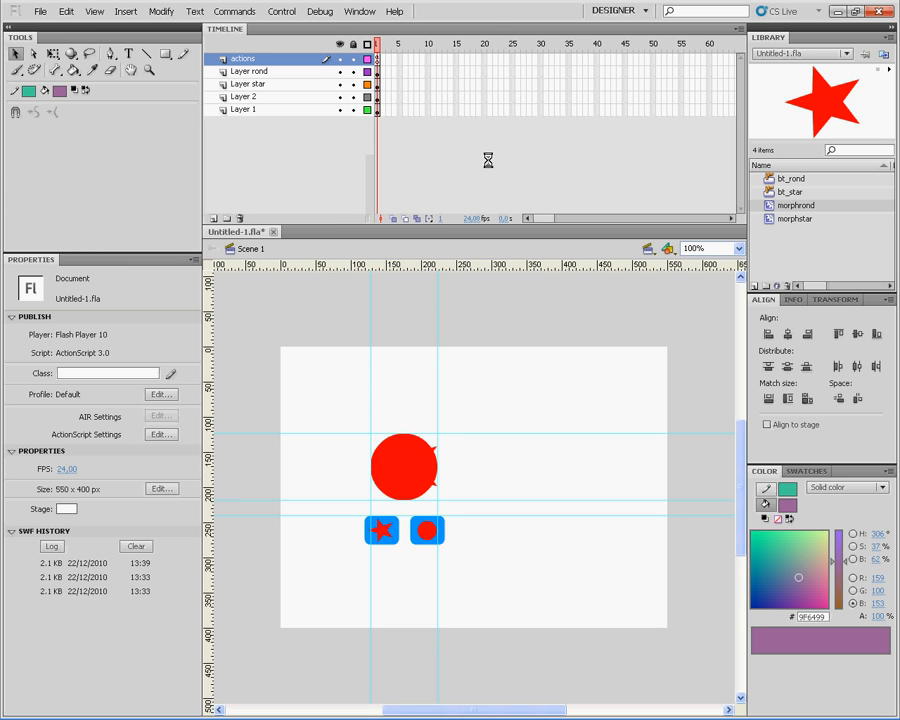
Step: Review the list of panels that can be shown or hidden, and the help and support commands
left_click(359, 11)
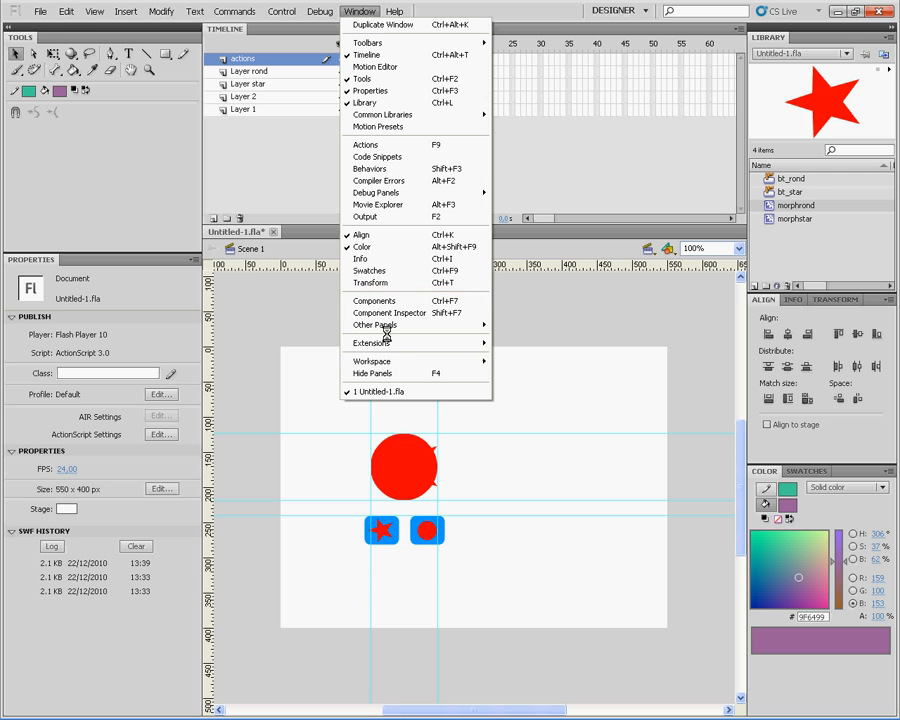
mouse_move(390, 10)
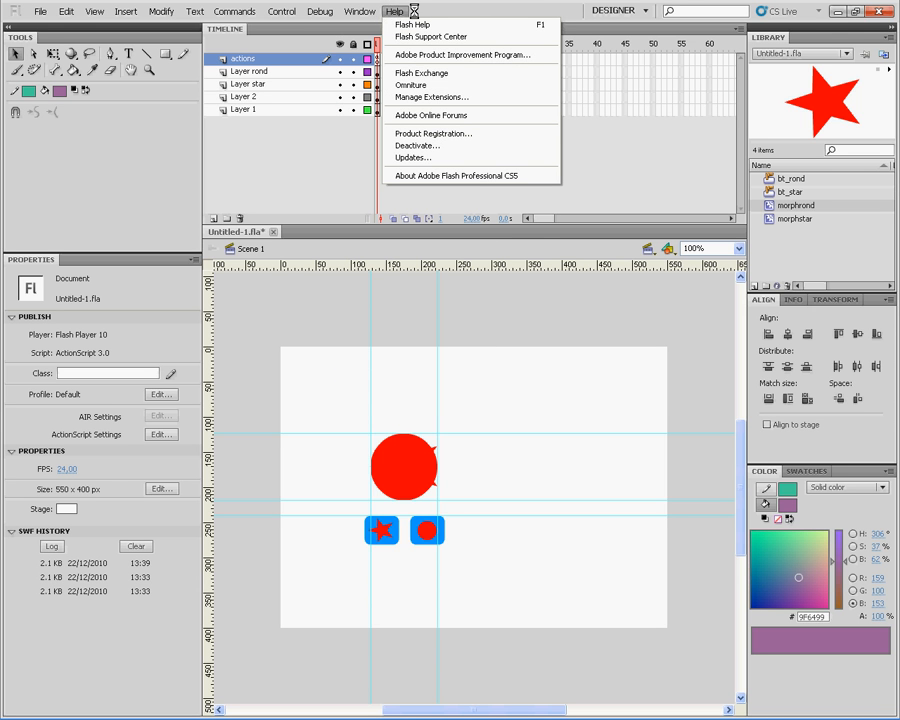
left_click(420, 11)
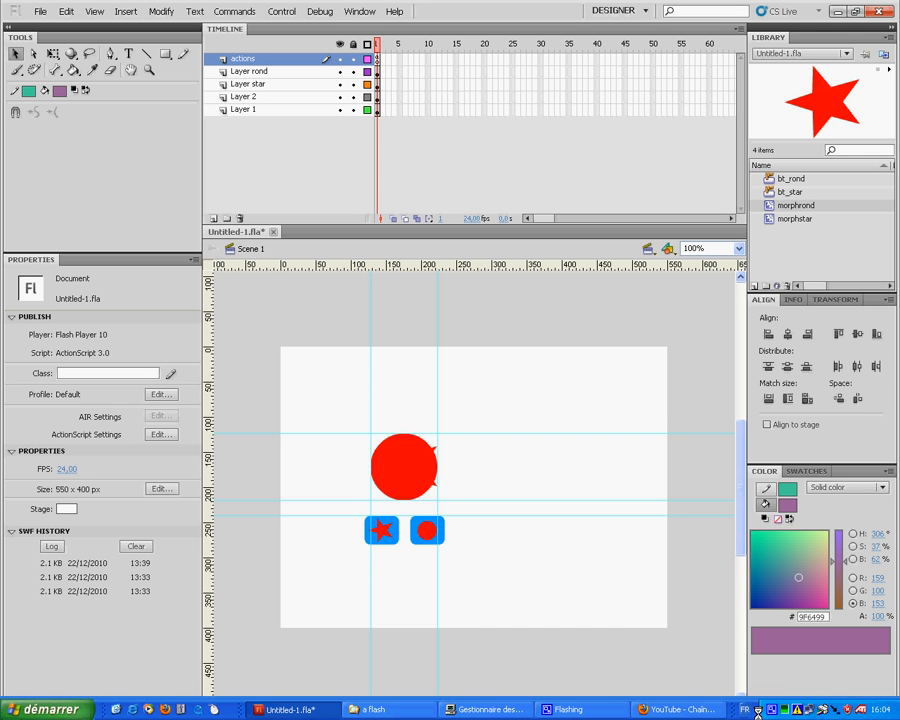
right_click(773, 709)
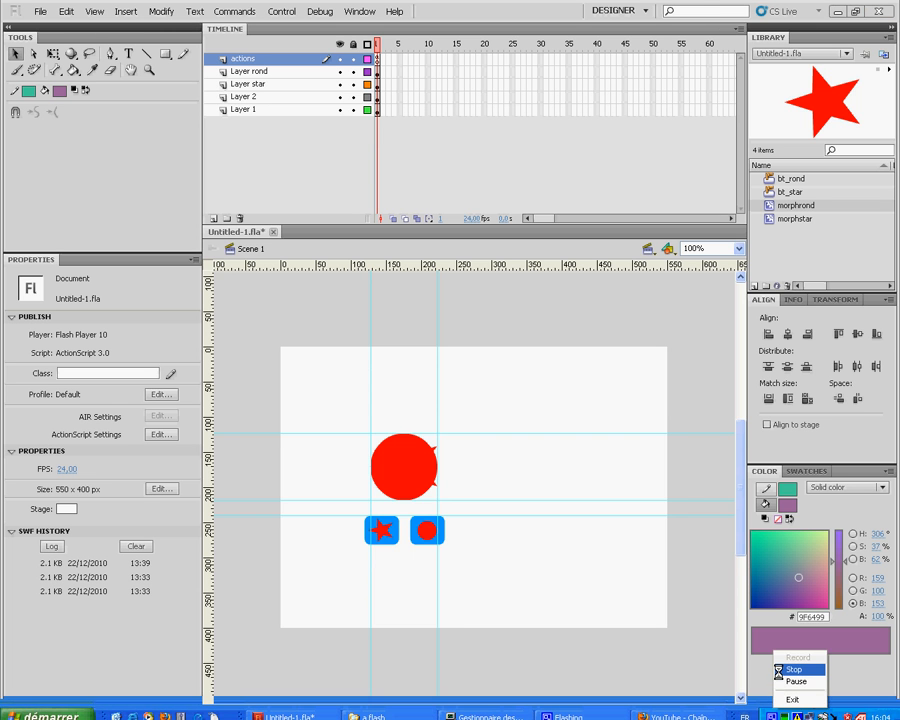